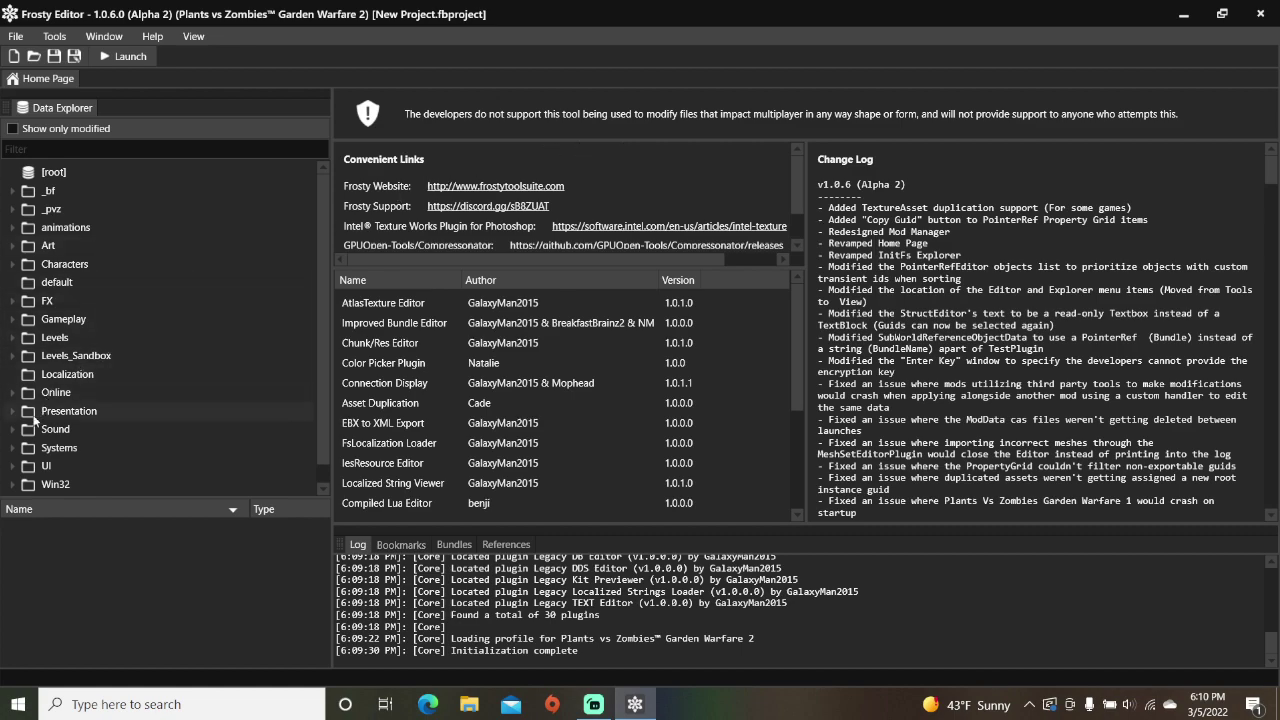
Step: Browse Data Explorer to UI > Widget > HUD and open the StaminaMeter UIWidgetBlueprint
click(16, 466)
scroll(66, 442, down, 5)
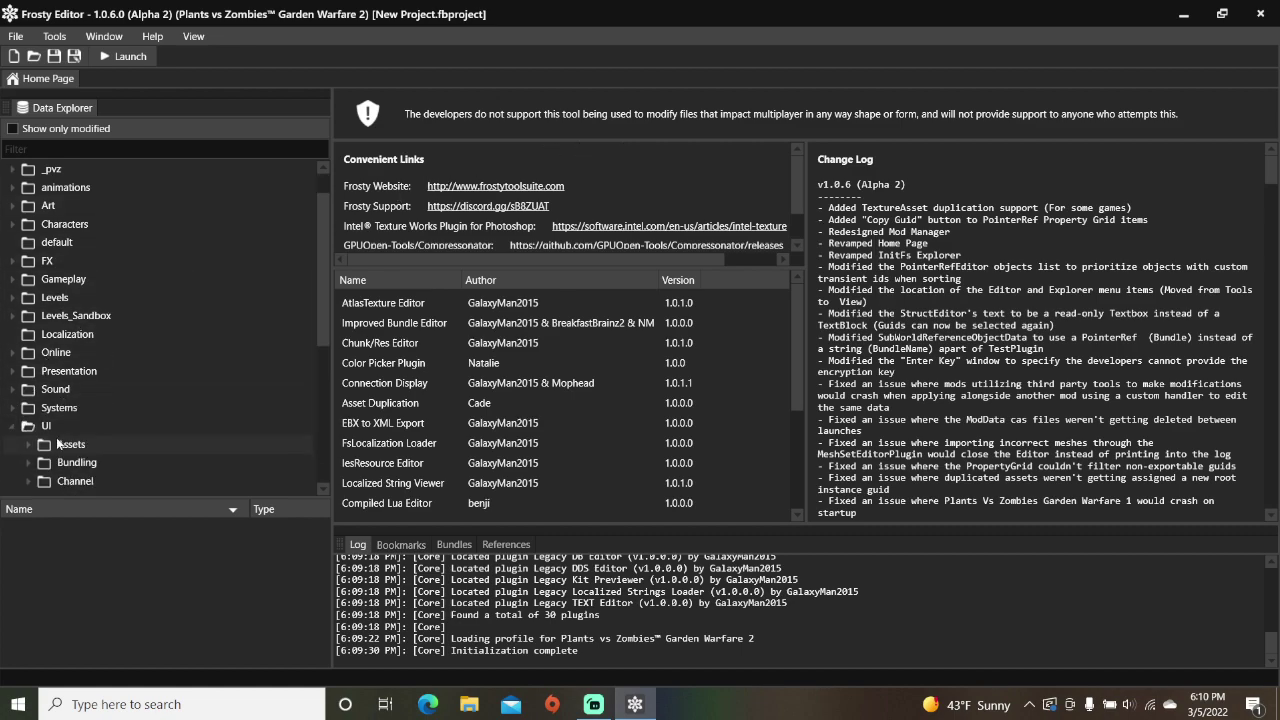
scroll(130, 370, down, 2)
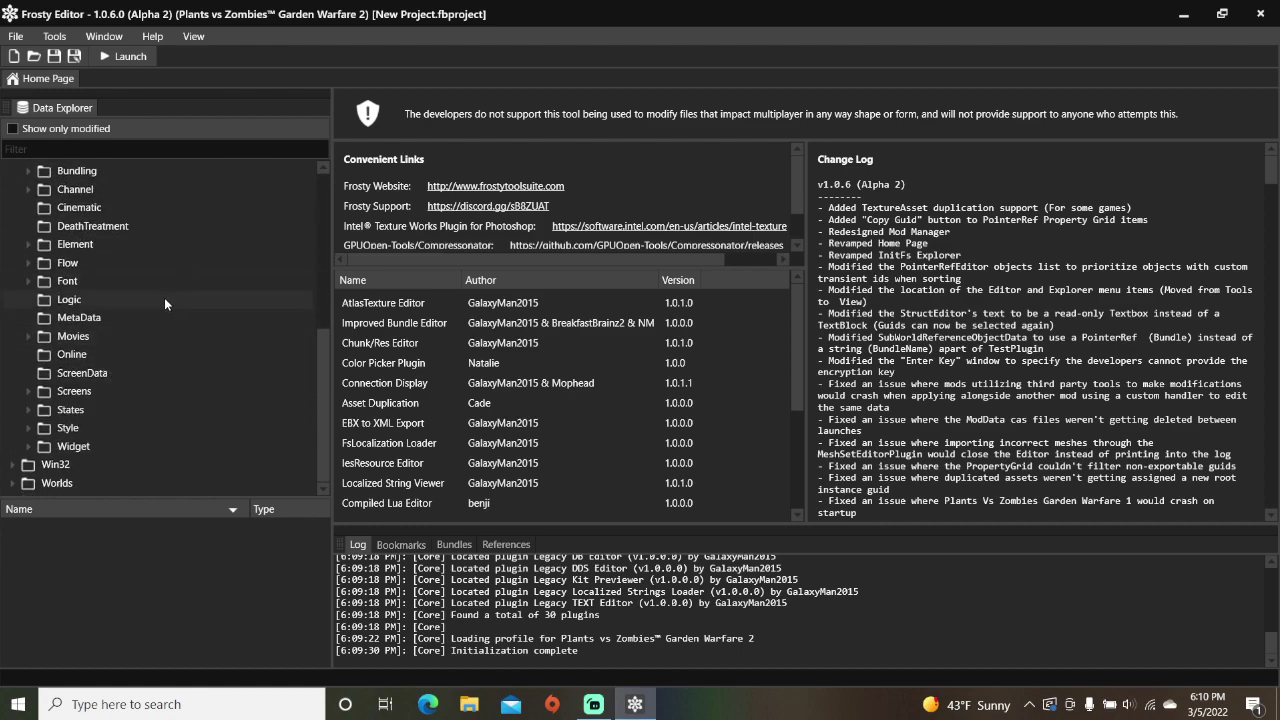
click(28, 447)
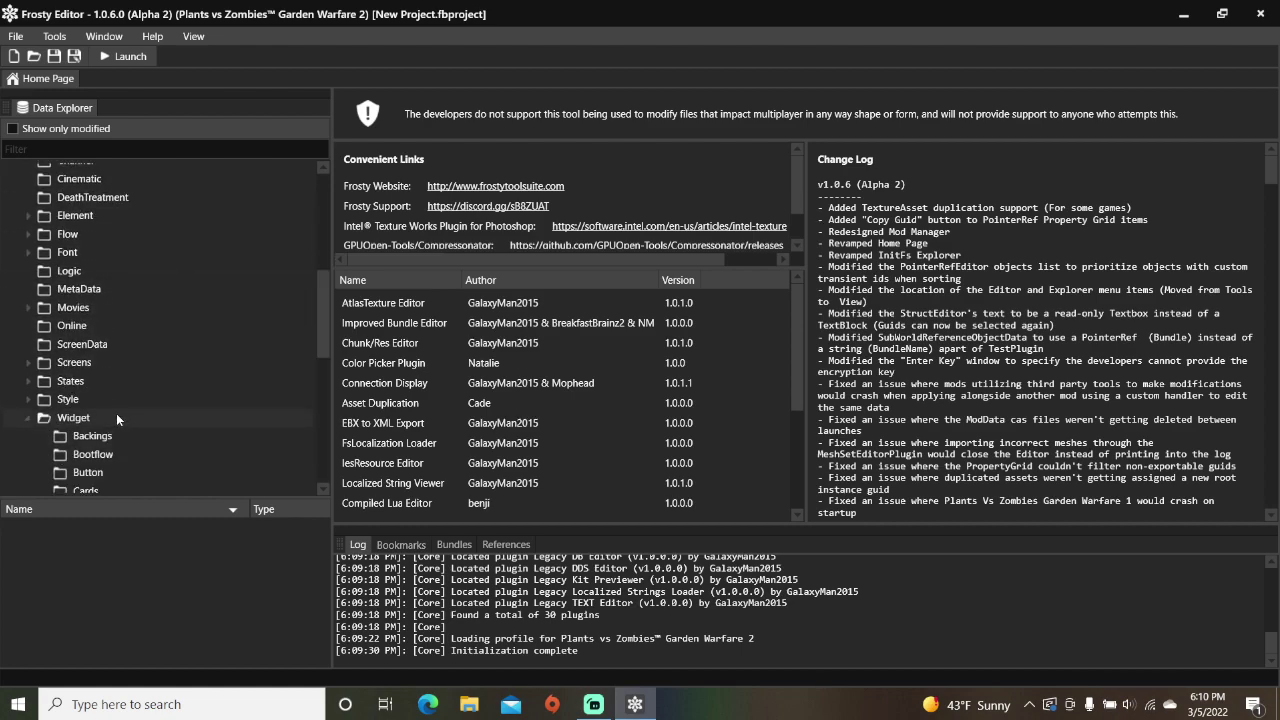
scroll(125, 408, down, 3)
scroll(140, 398, down, 1)
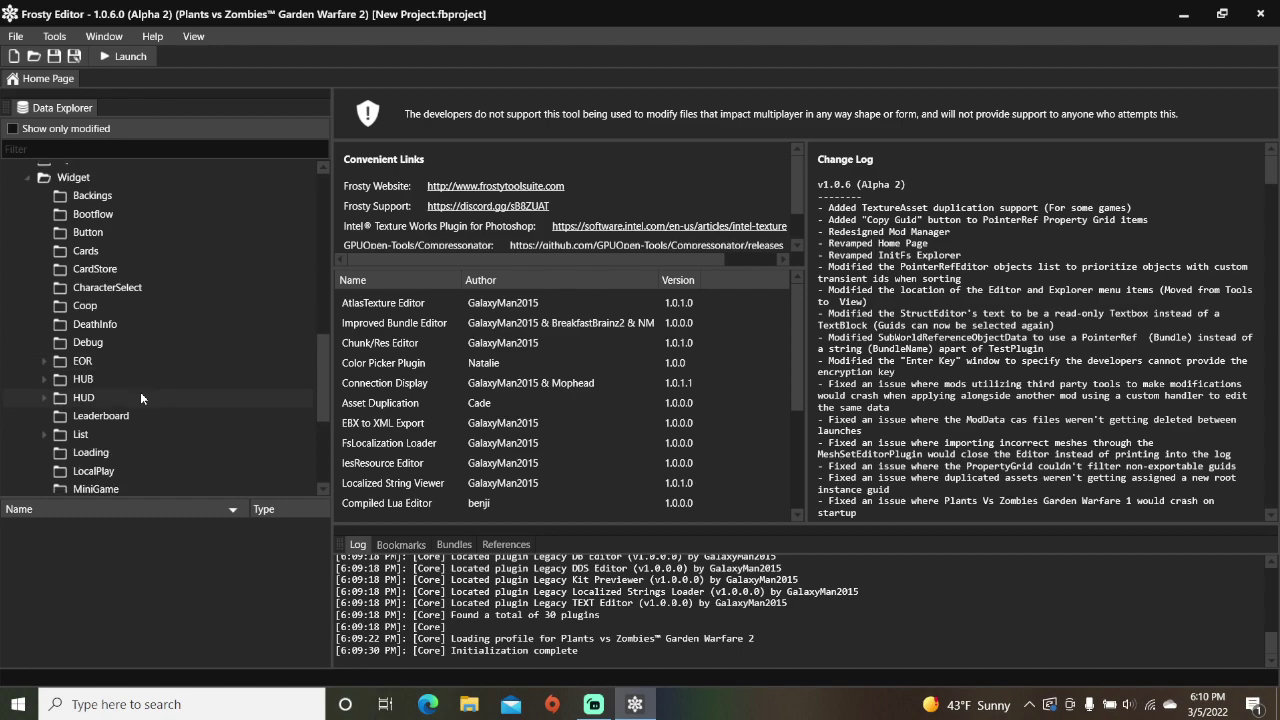
click(141, 397)
scroll(139, 607, down, 3)
scroll(135, 605, down, 6)
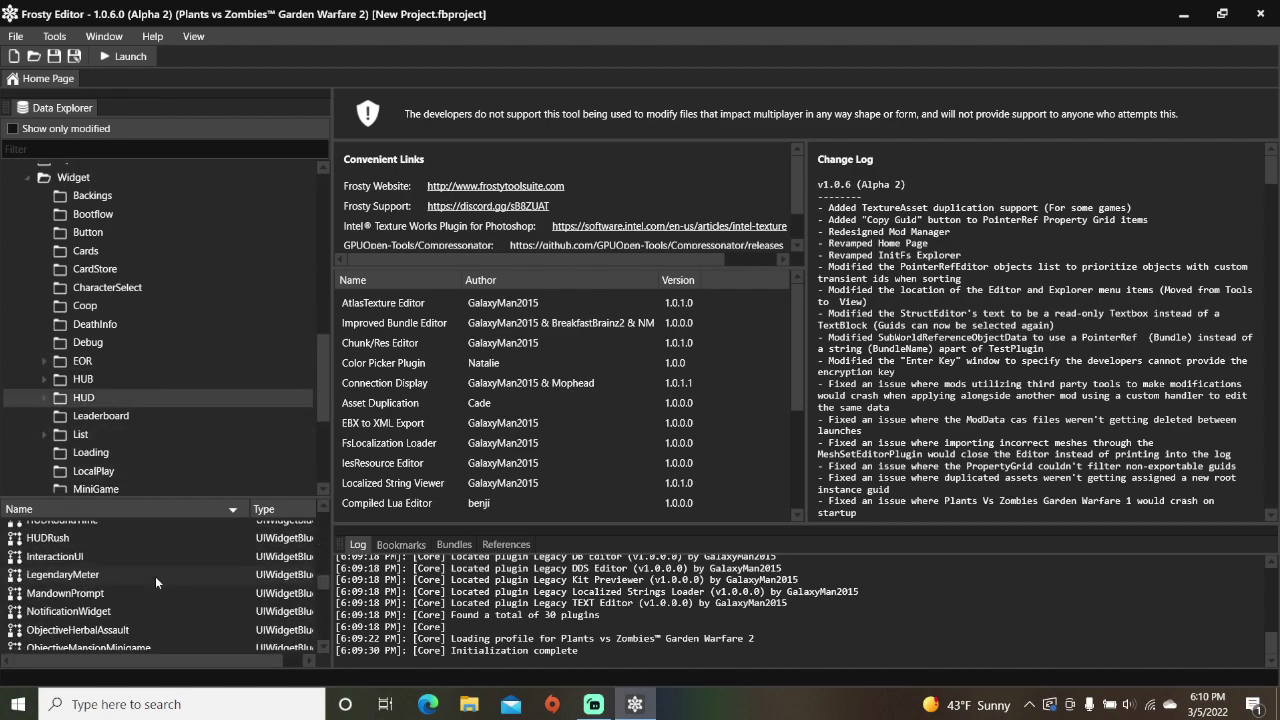
scroll(158, 580, down, 5)
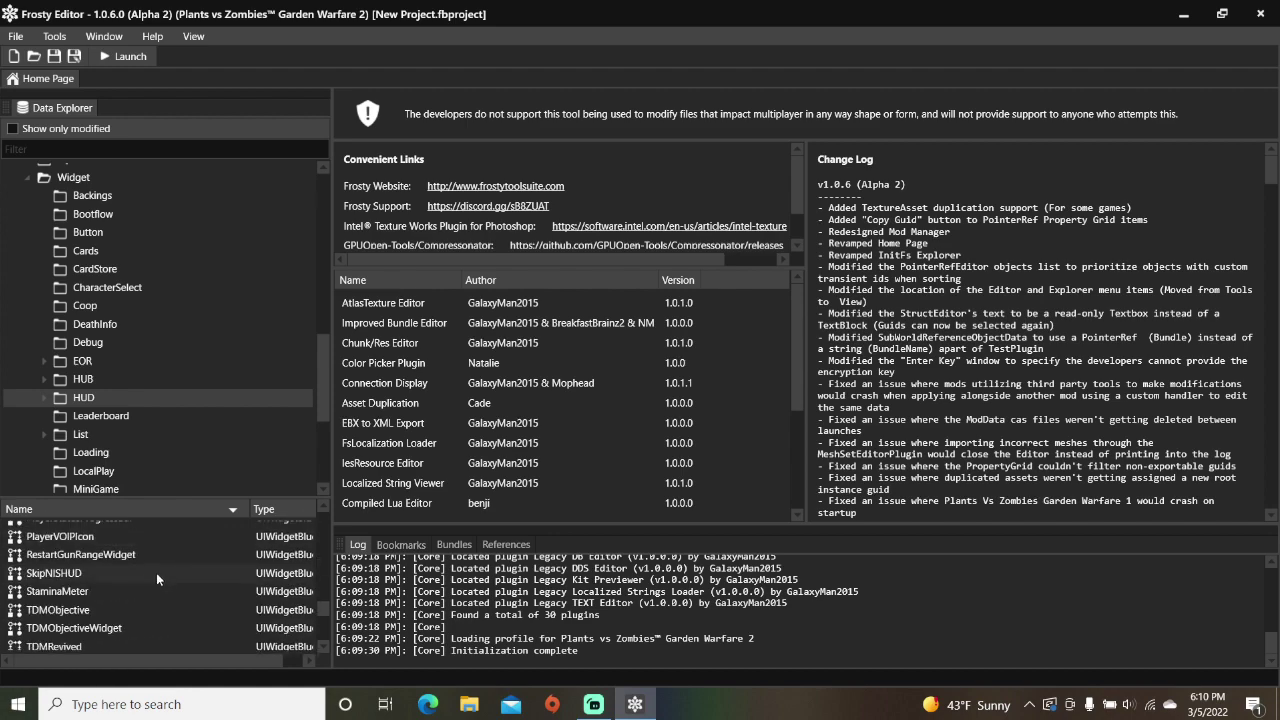
double_click(127, 594)
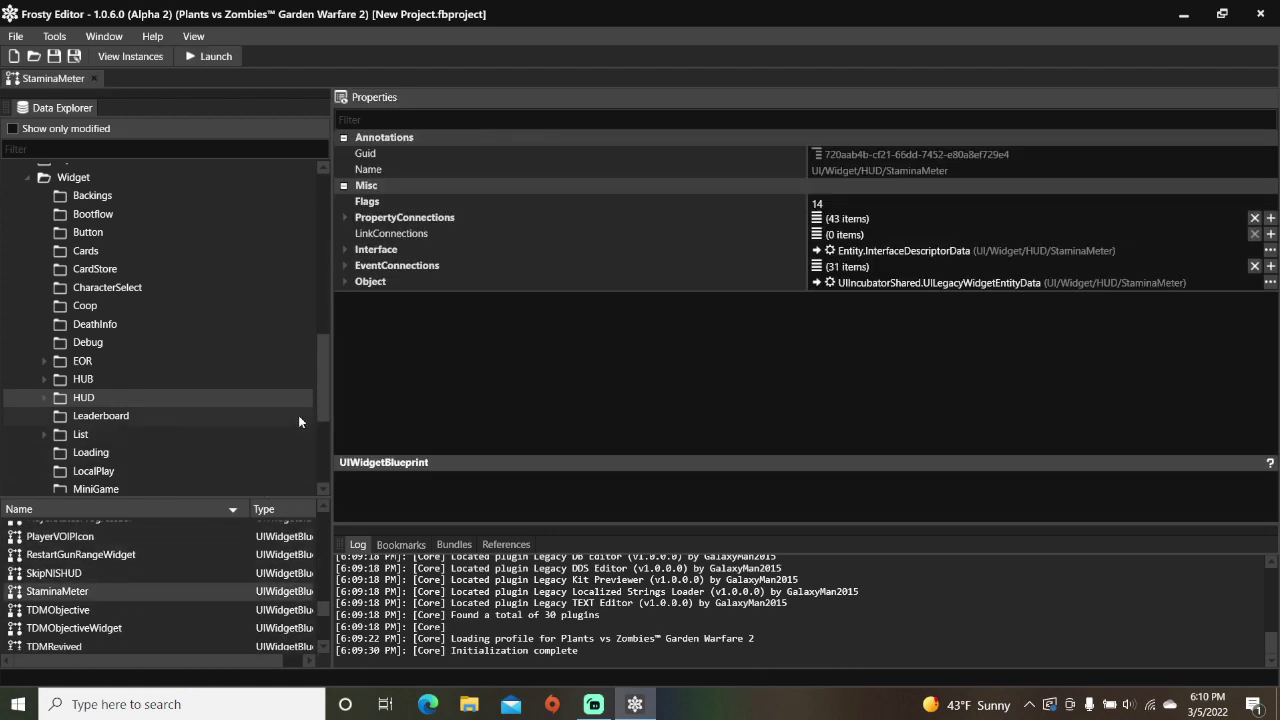
Step: Add StringProperties entry [25] 'moodshield' to component [2] and select the value for copying
click(343, 281)
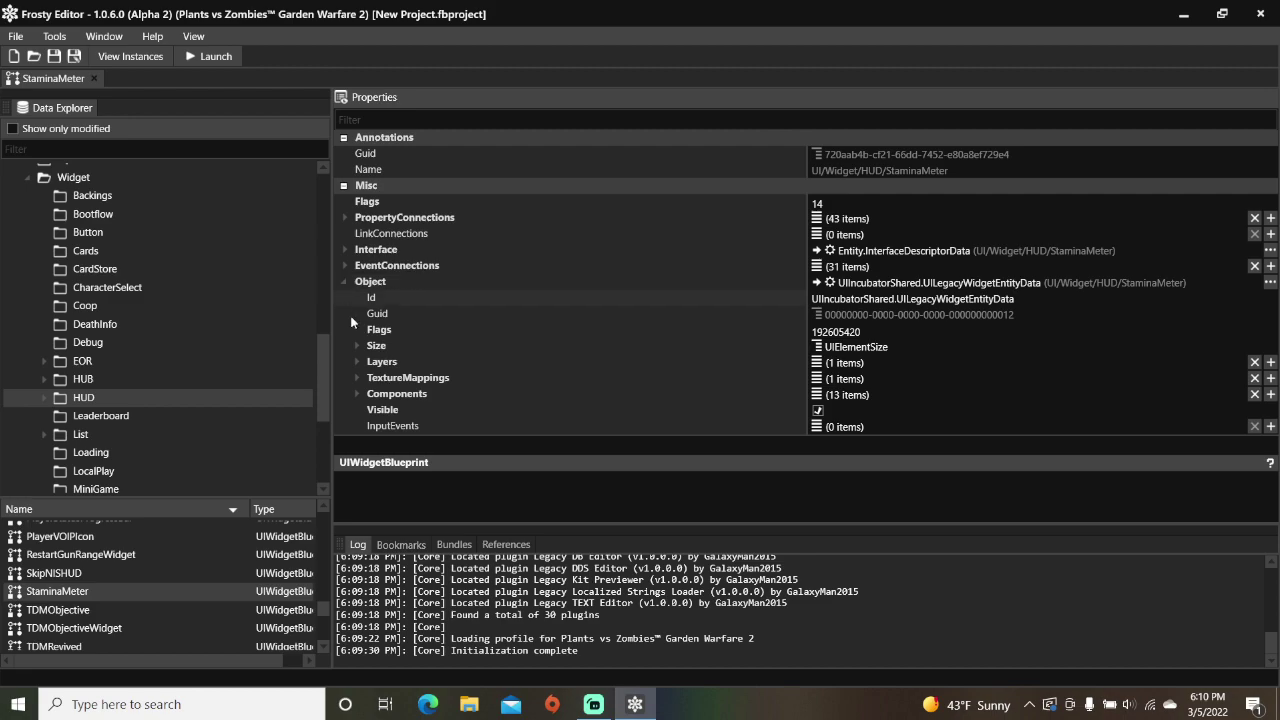
click(357, 393)
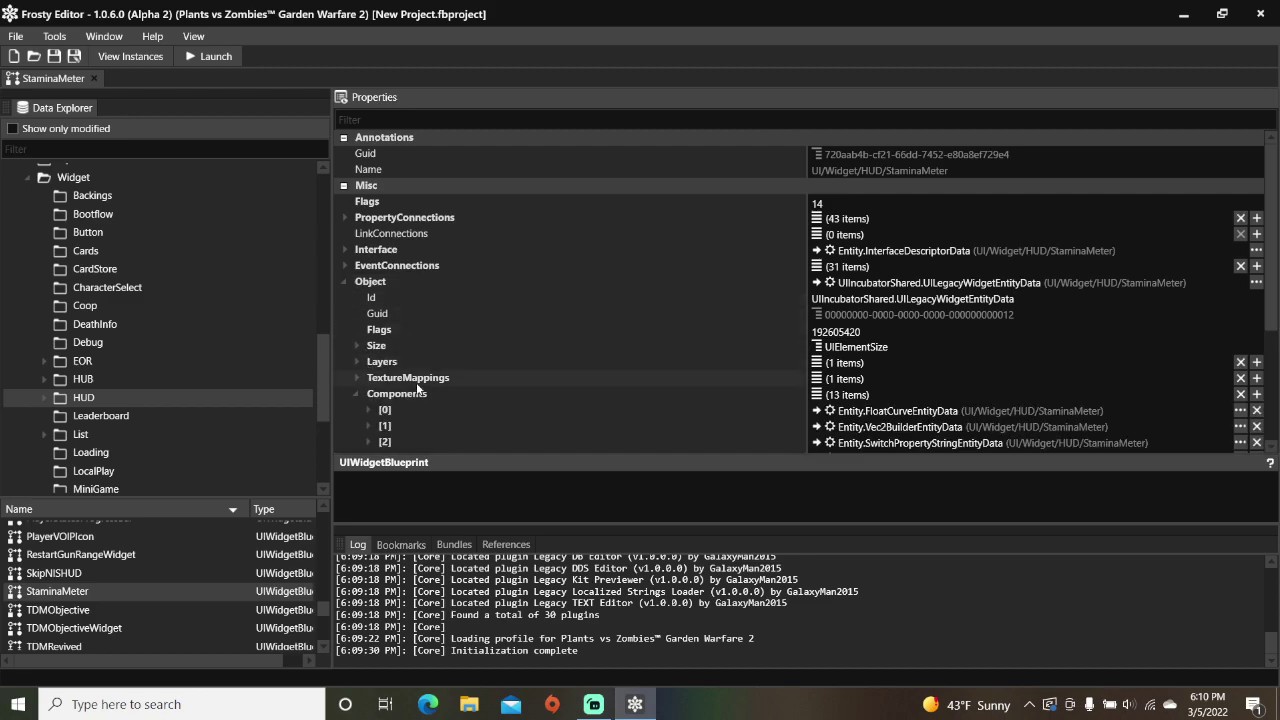
scroll(415, 376, down, 2)
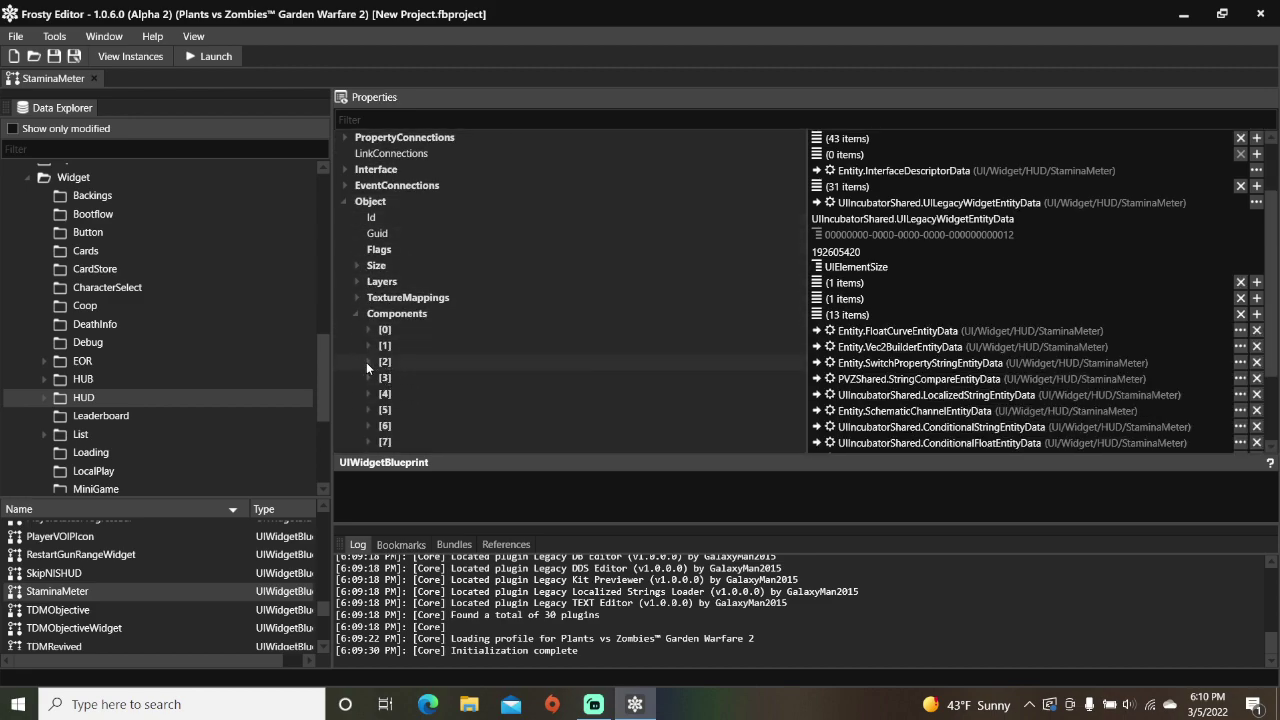
click(367, 362)
scroll(467, 393, down, 3)
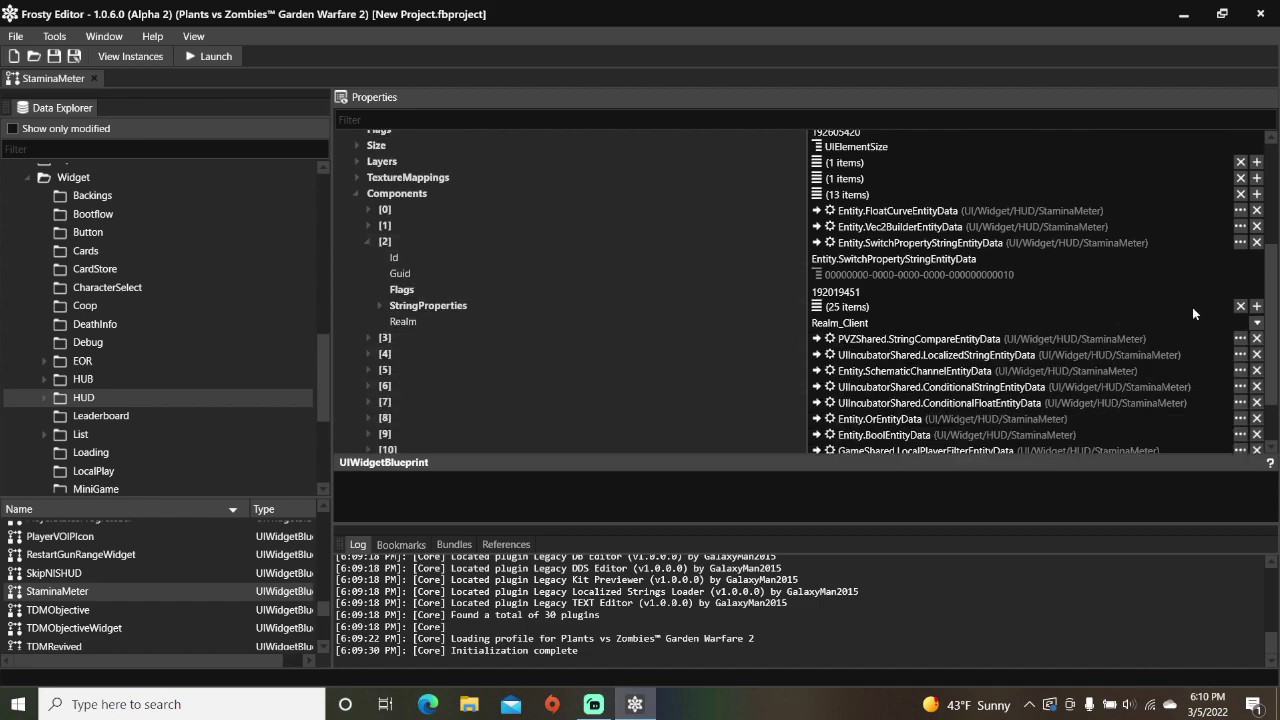
click(1256, 306)
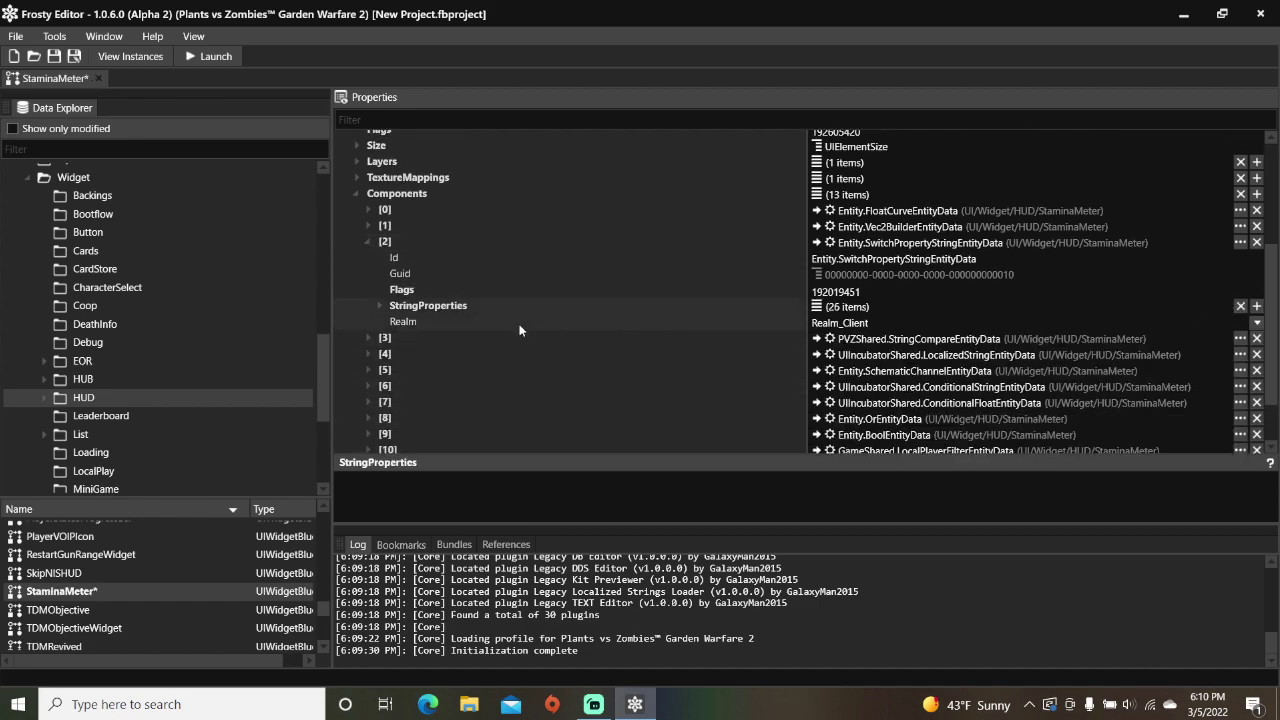
click(380, 305)
scroll(750, 318, down, 9)
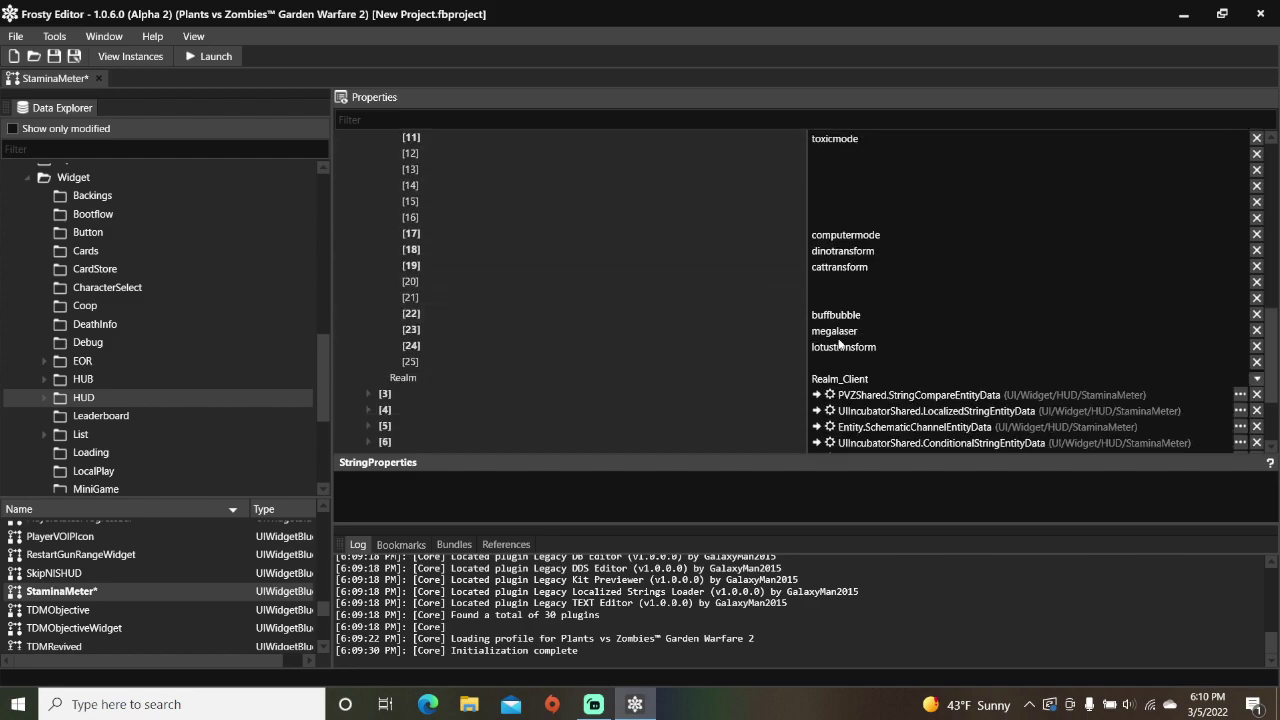
text(mod)
text(dshie)
text(ld)
drag(882, 364, 803, 373)
key(ctrl+c)
Step: Append CompareStrings entry [25] on component [3] and paste 'moodshield' into it
click(369, 394)
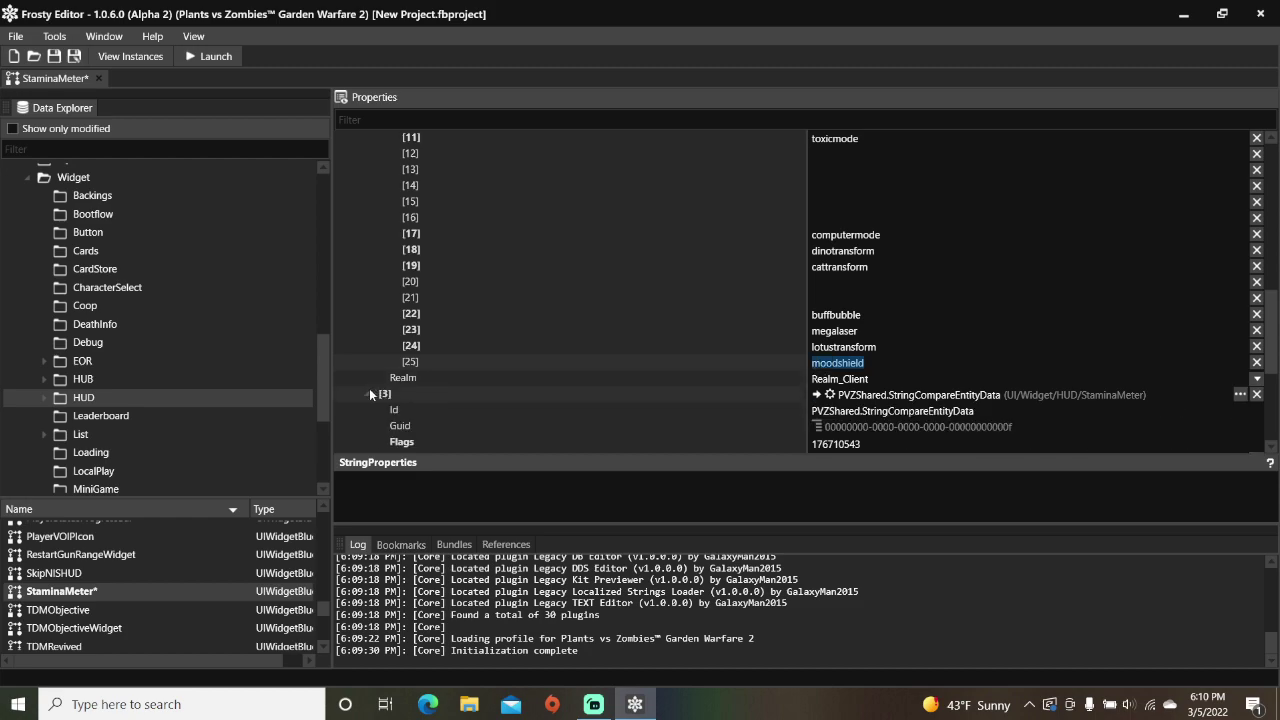
scroll(549, 381, down, 3)
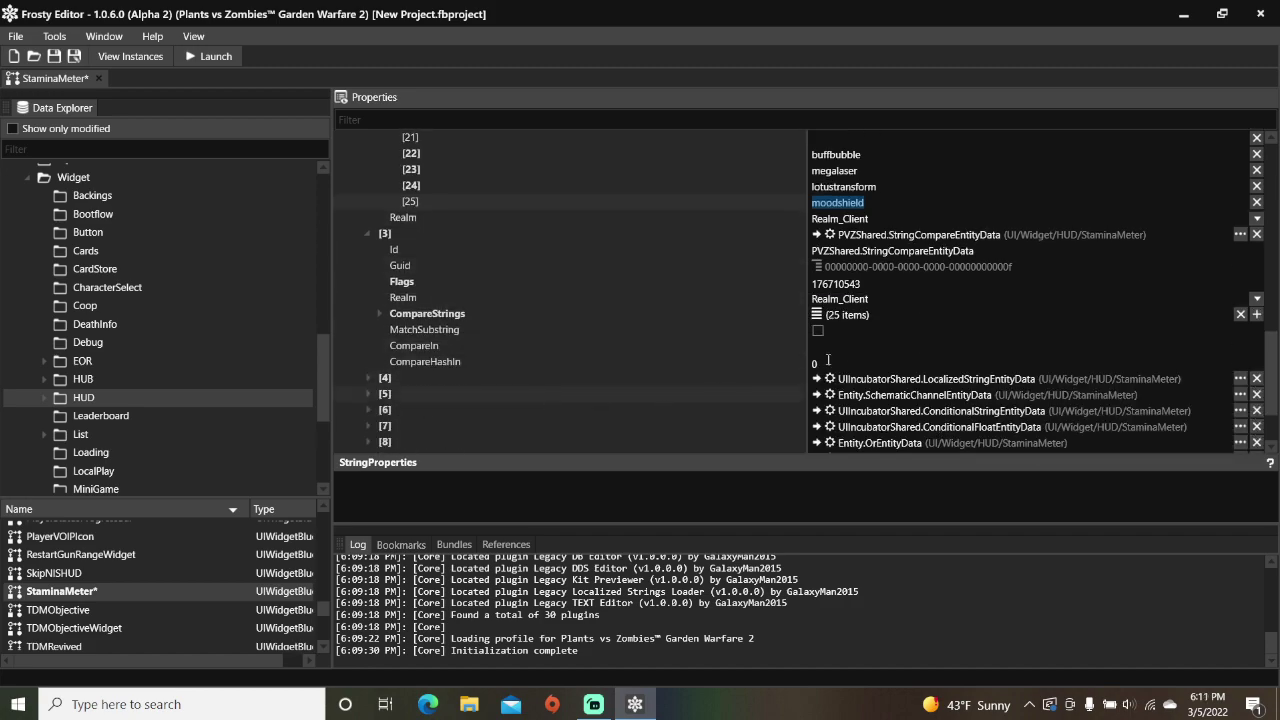
click(1256, 314)
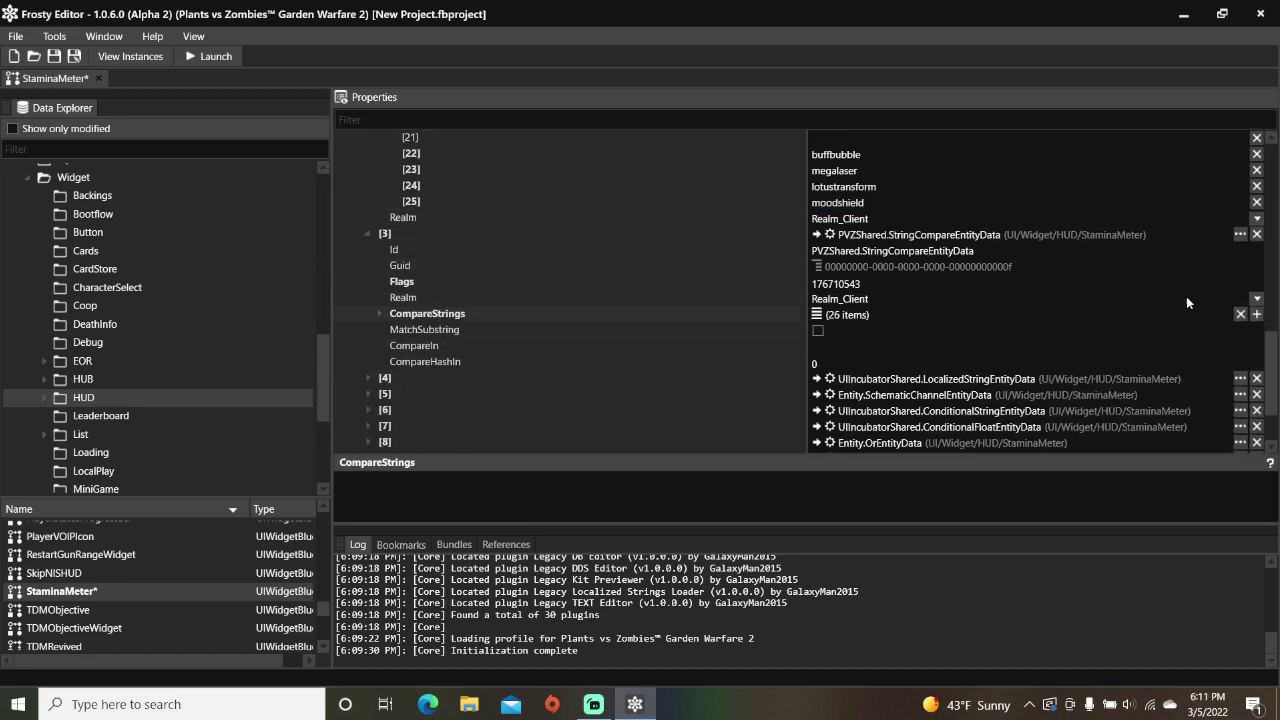
click(377, 313)
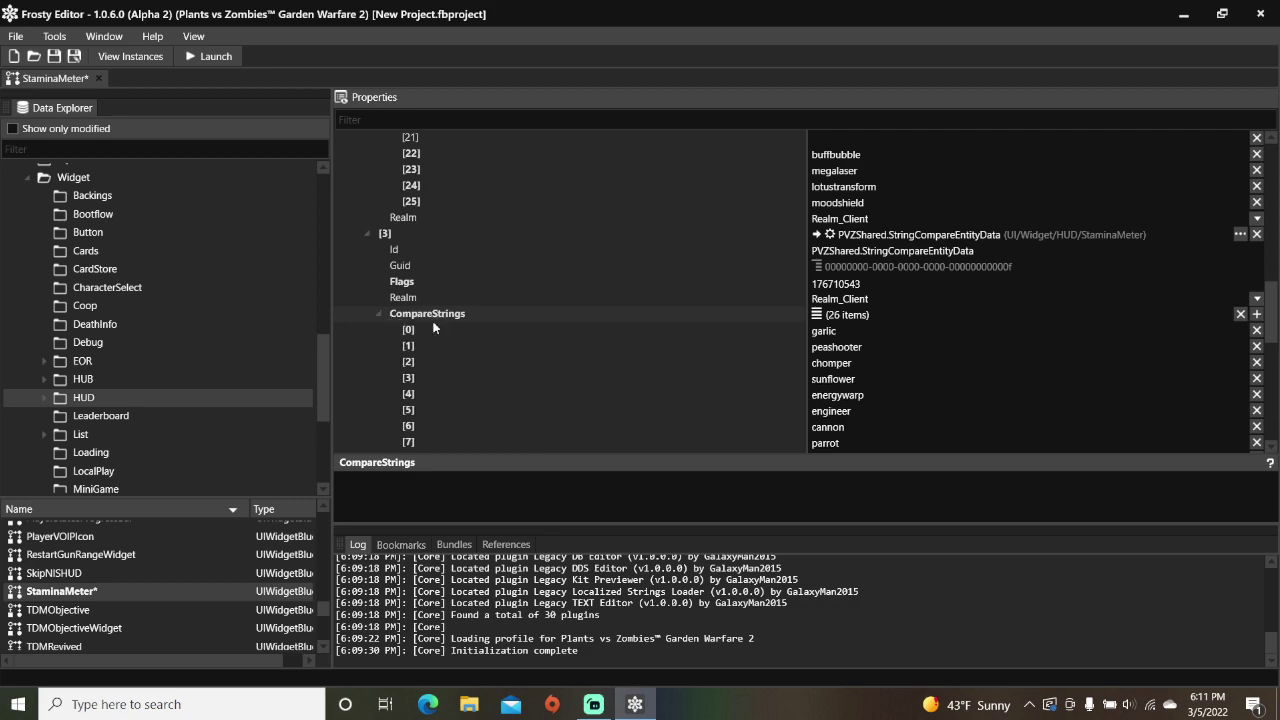
scroll(618, 308, down, 5)
scroll(637, 324, down, 1)
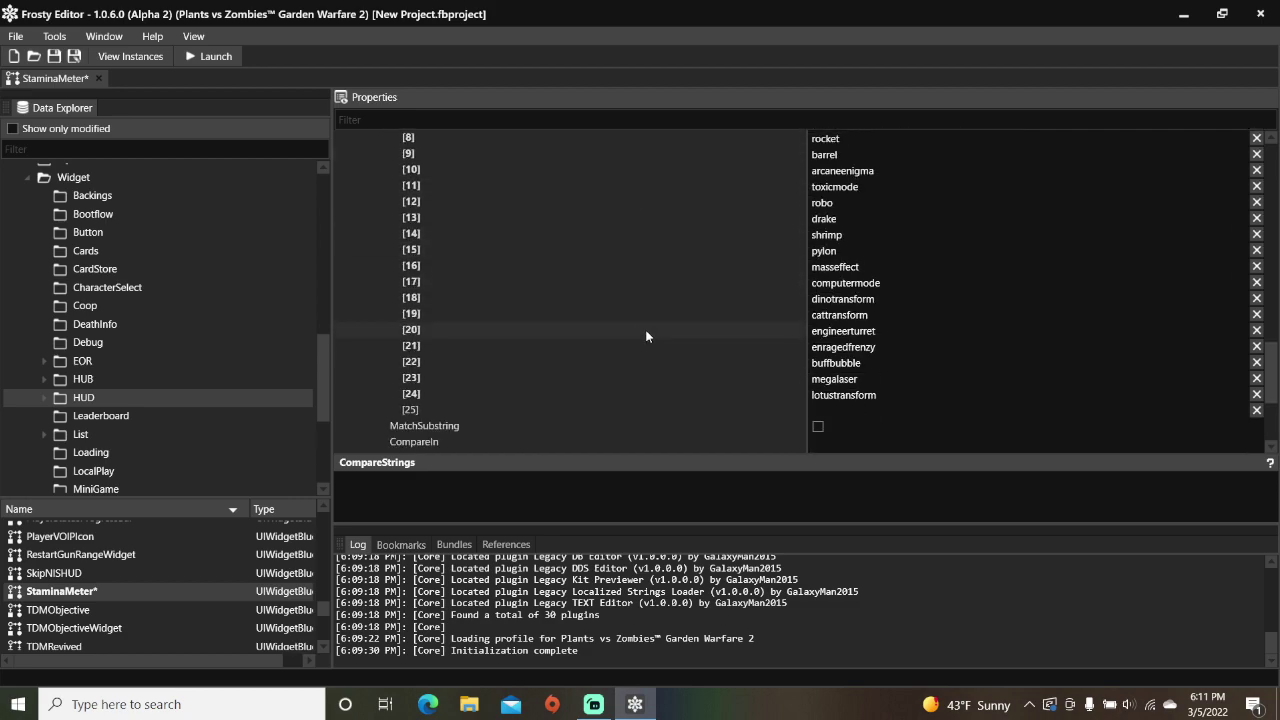
click(825, 408)
key(ctrl+v)
Step: Add a new field [29] to the StaminaMeter interface's Fields list
drag(1273, 352, 1273, 150)
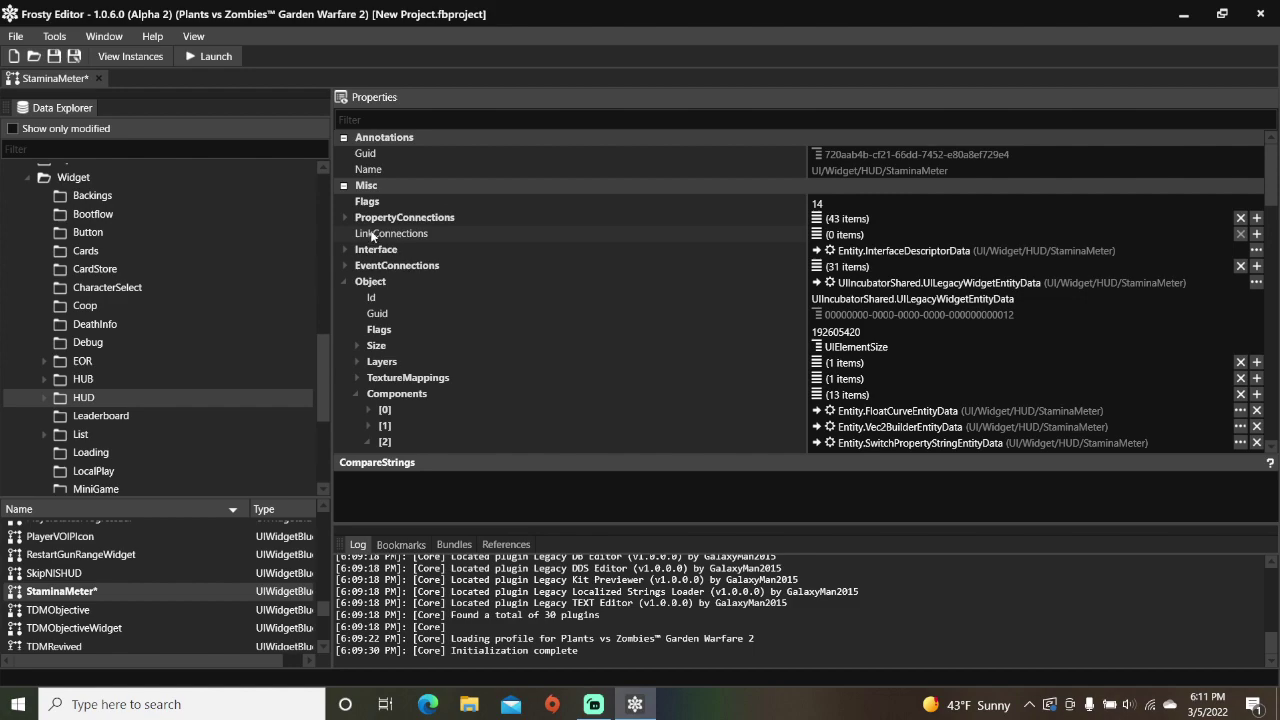
click(344, 249)
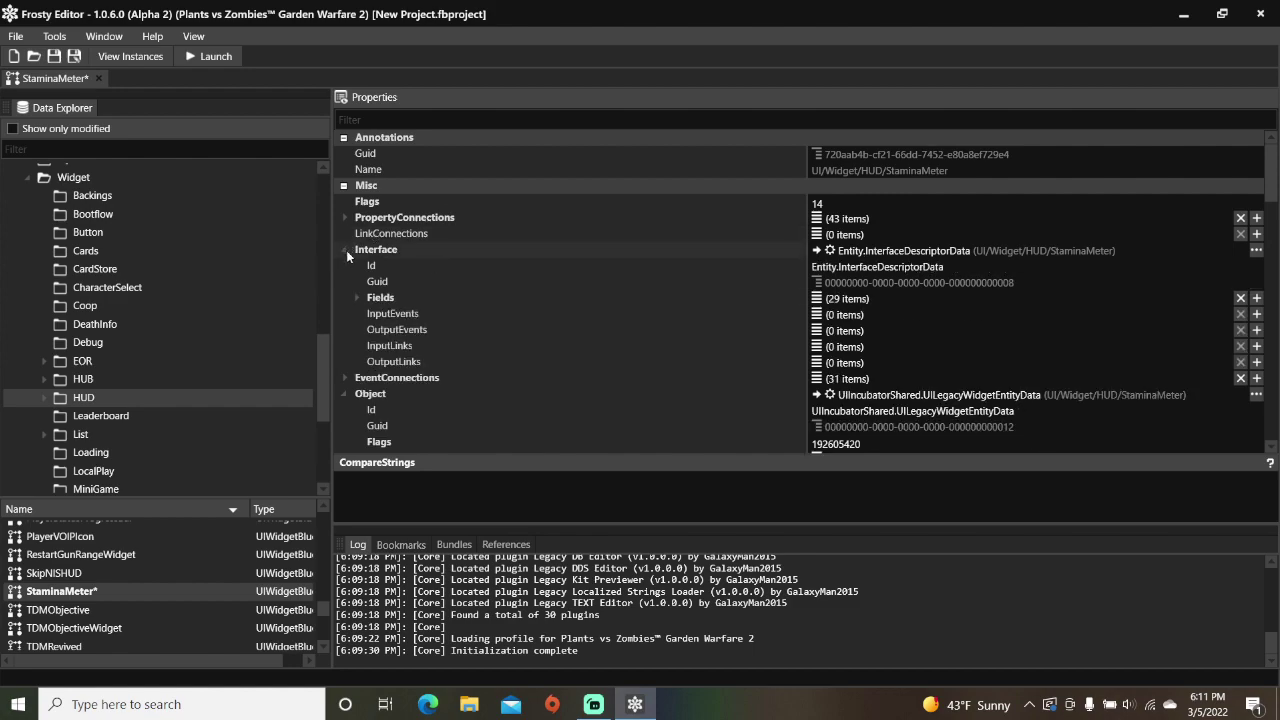
click(1256, 298)
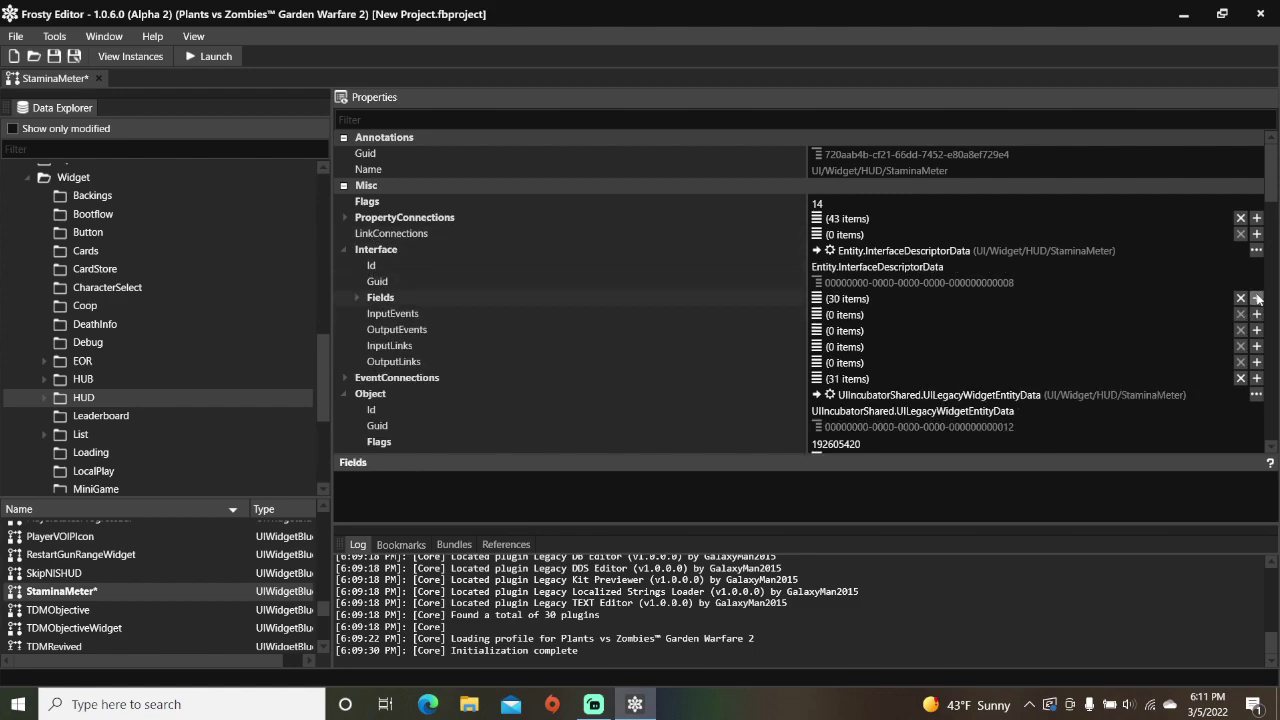
click(356, 297)
scroll(500, 352, down, 1)
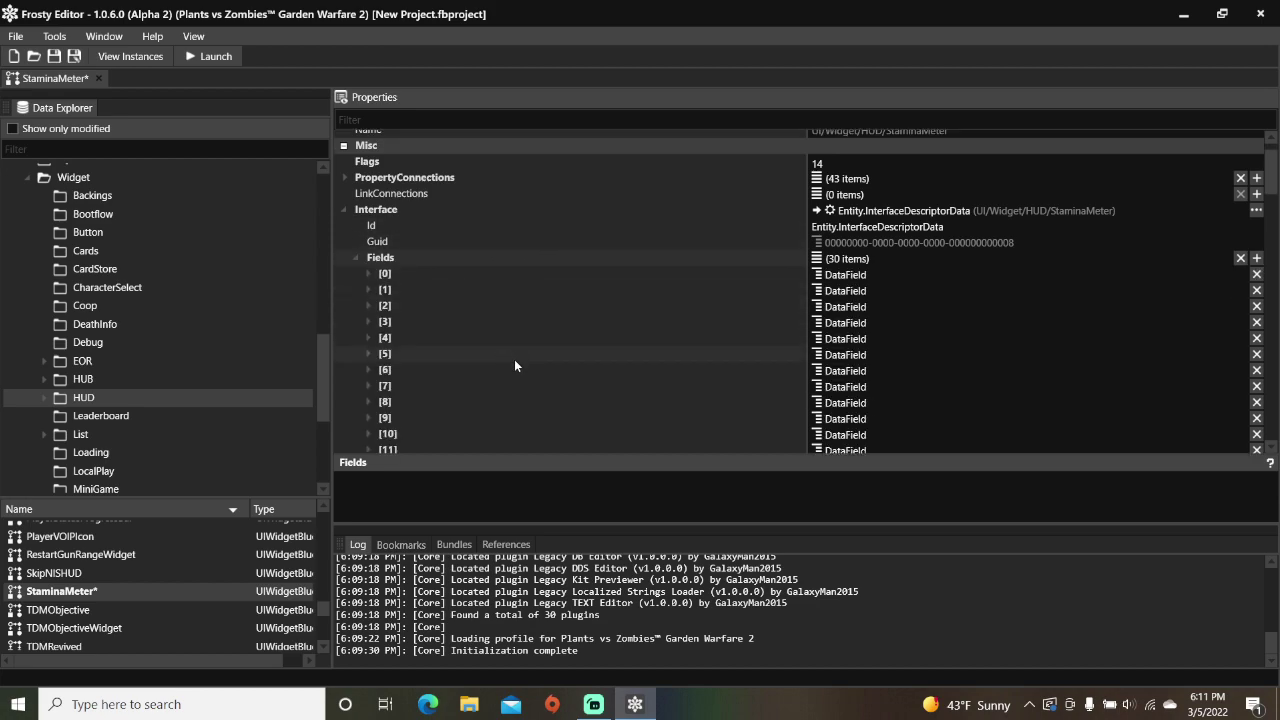
scroll(515, 366, down, 10)
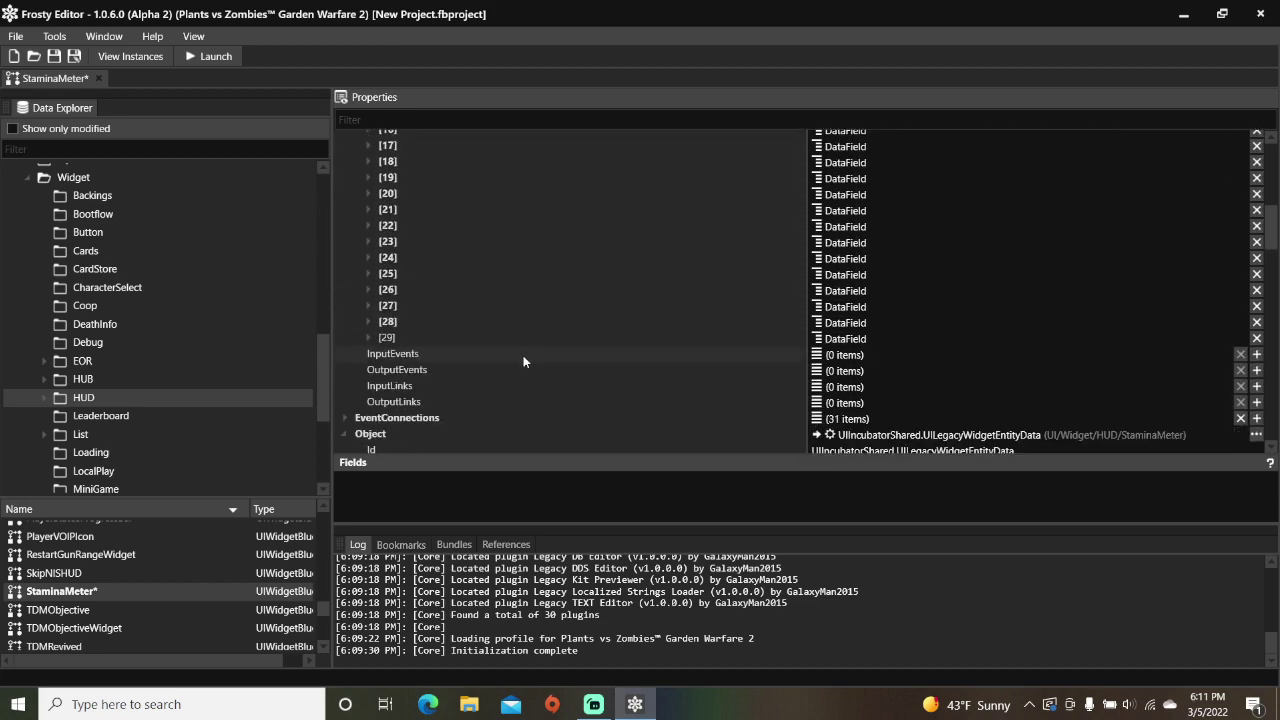
click(367, 338)
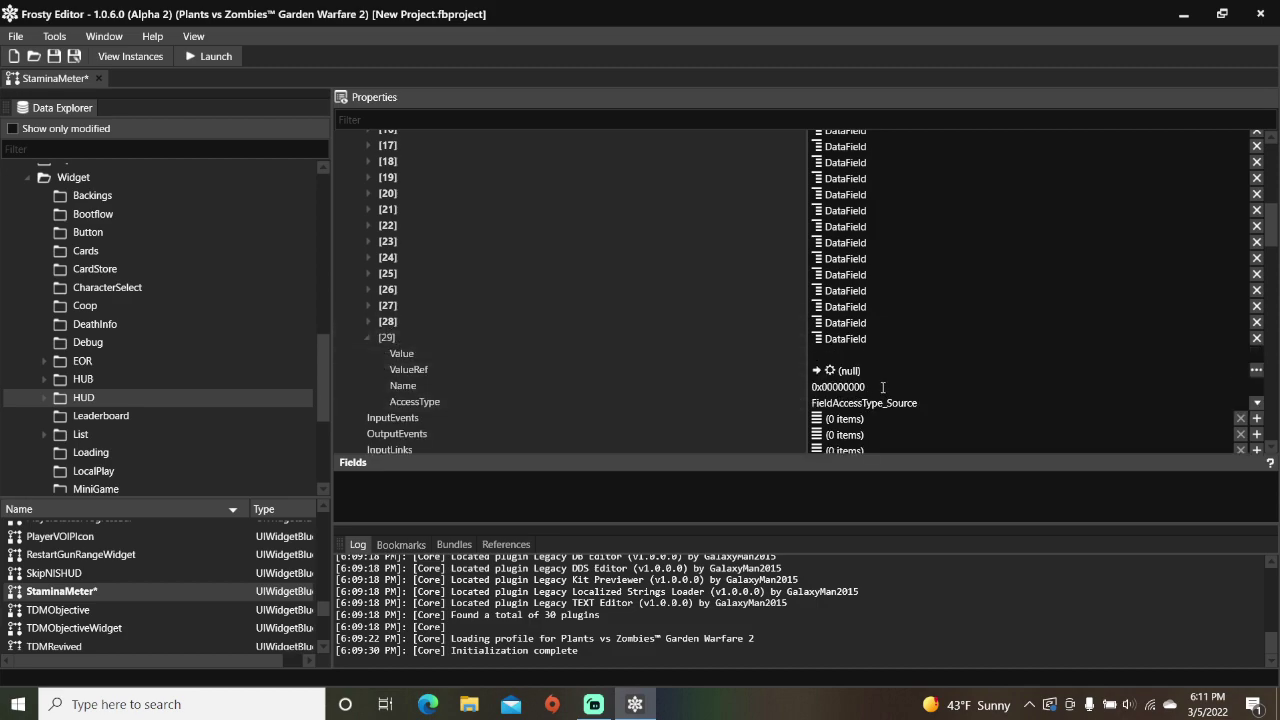
Step: Name field [29] LocalVariable26 with FieldAccessType_Target access and CString value 'Mood Shield'
drag(883, 387, 796, 391)
text(LocalVariable26)
click(1256, 403)
click(1146, 437)
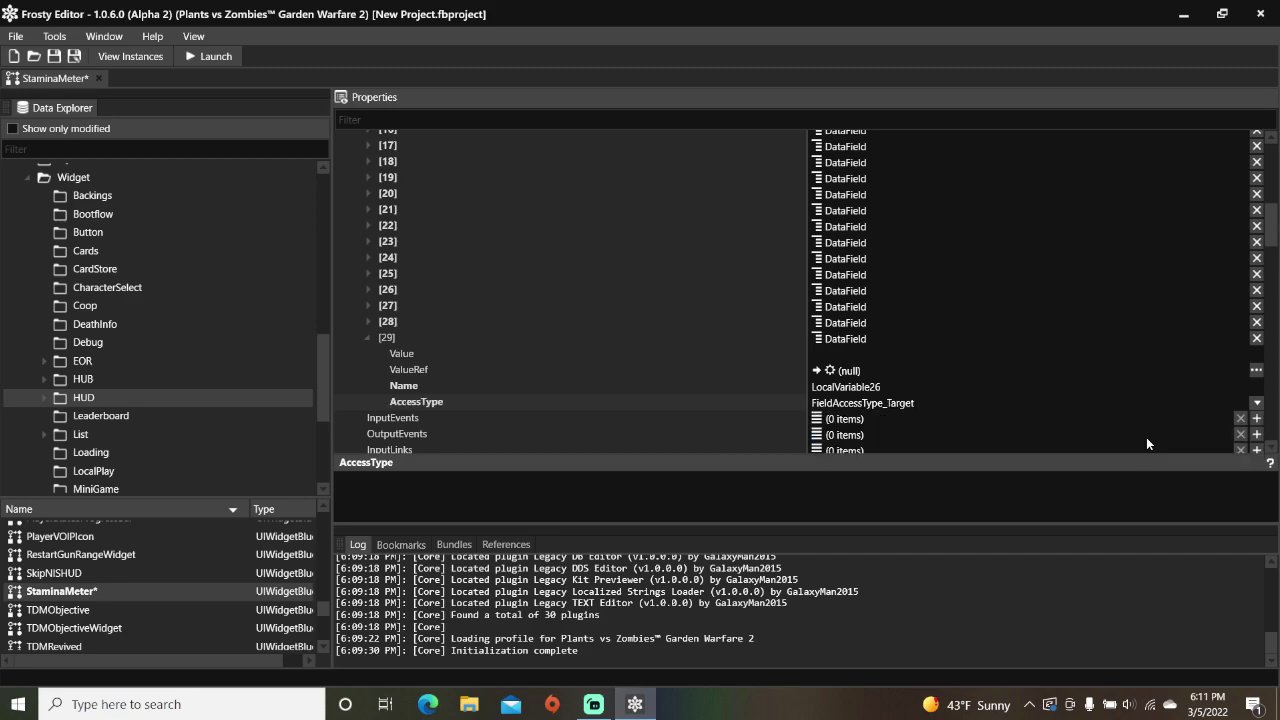
click(862, 355)
text(CString)
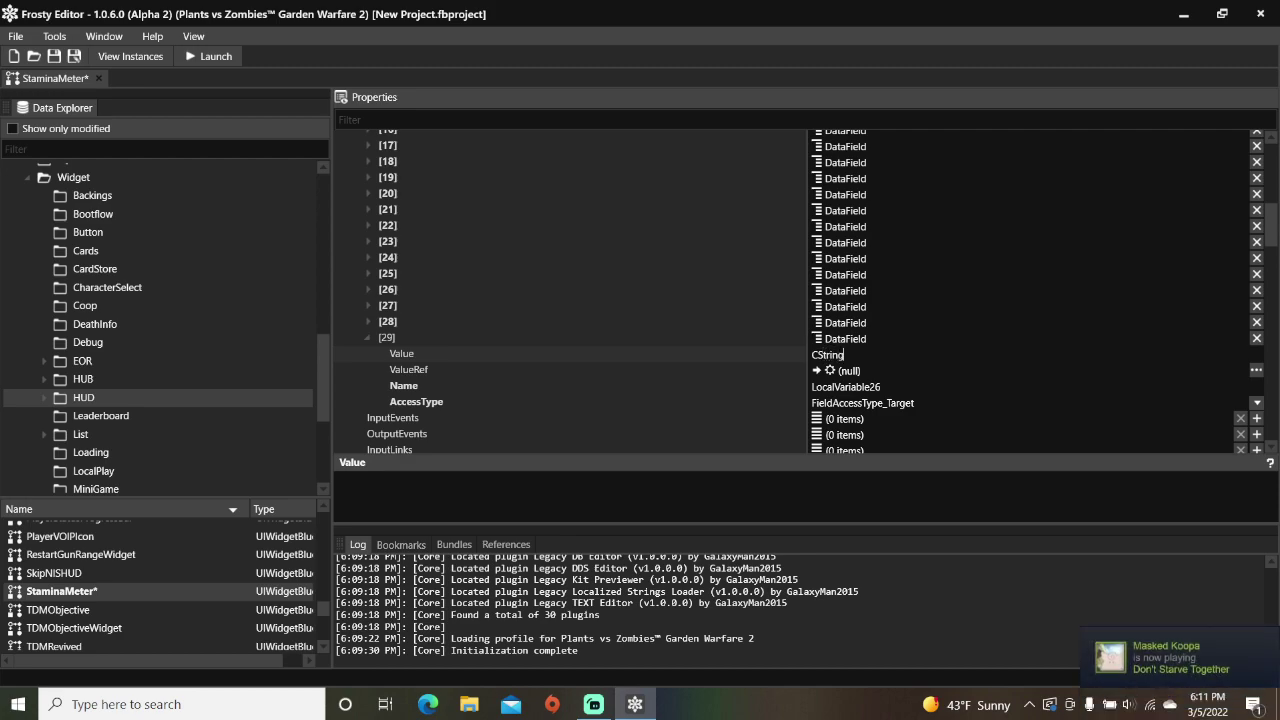
text( "Mood Shield)
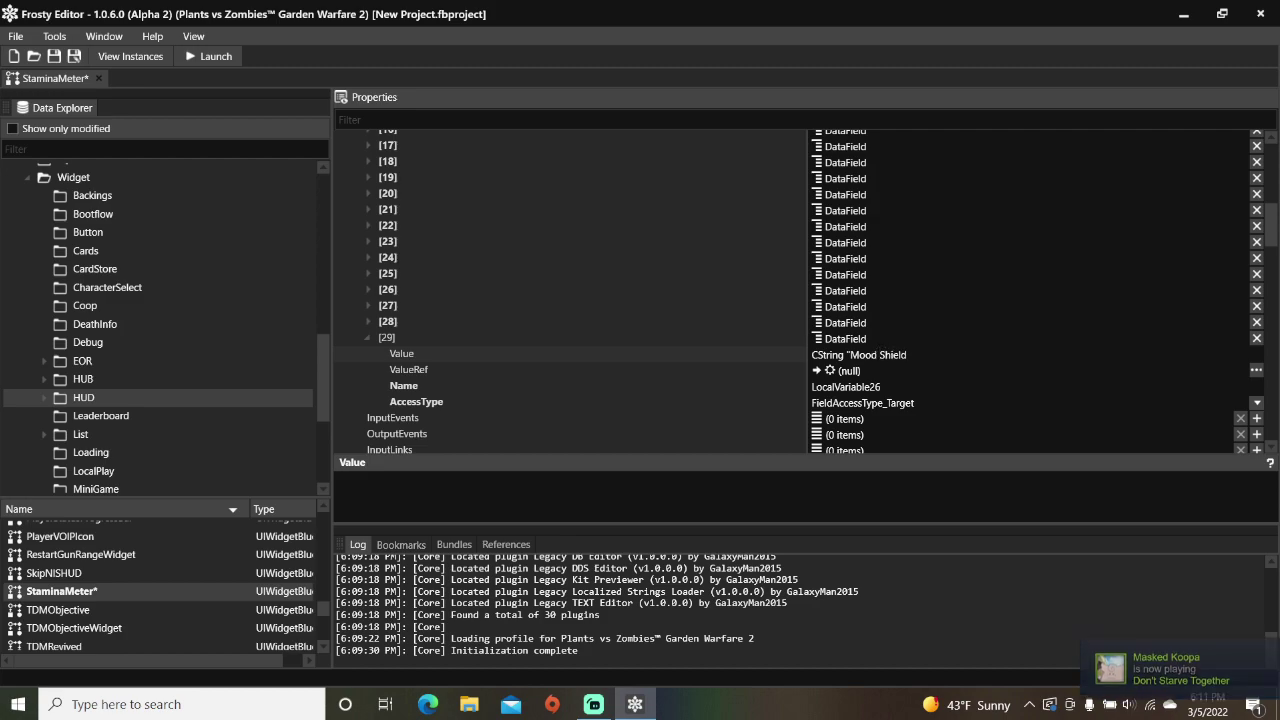
text(")
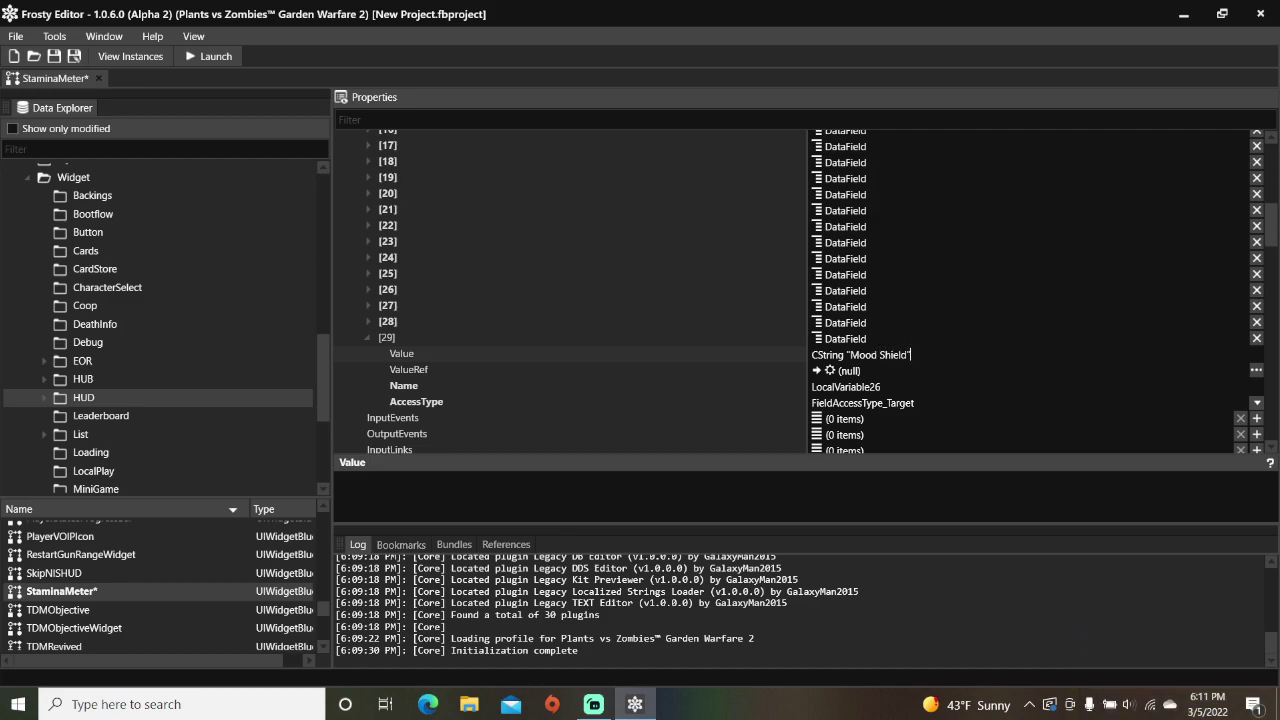
drag(1271, 213, 1271, 157)
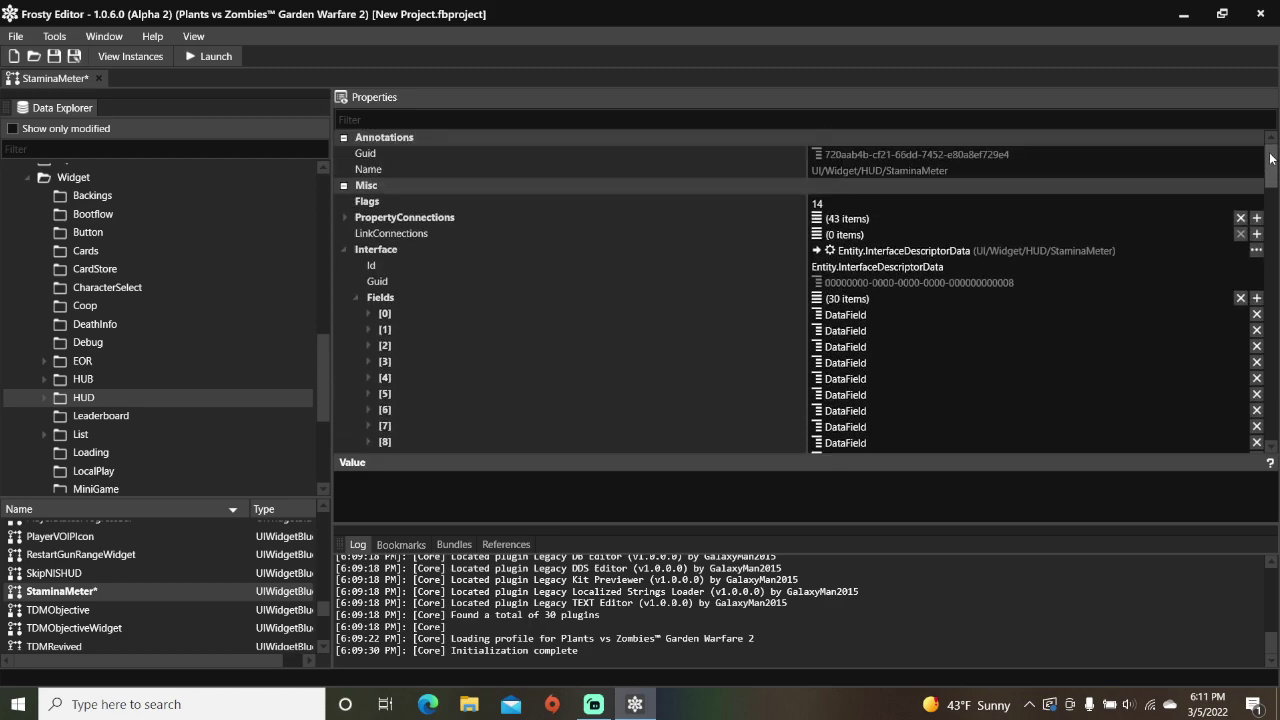
Step: Add a new property connection [43] to the StaminaMeter's LinkConnections
click(1256, 218)
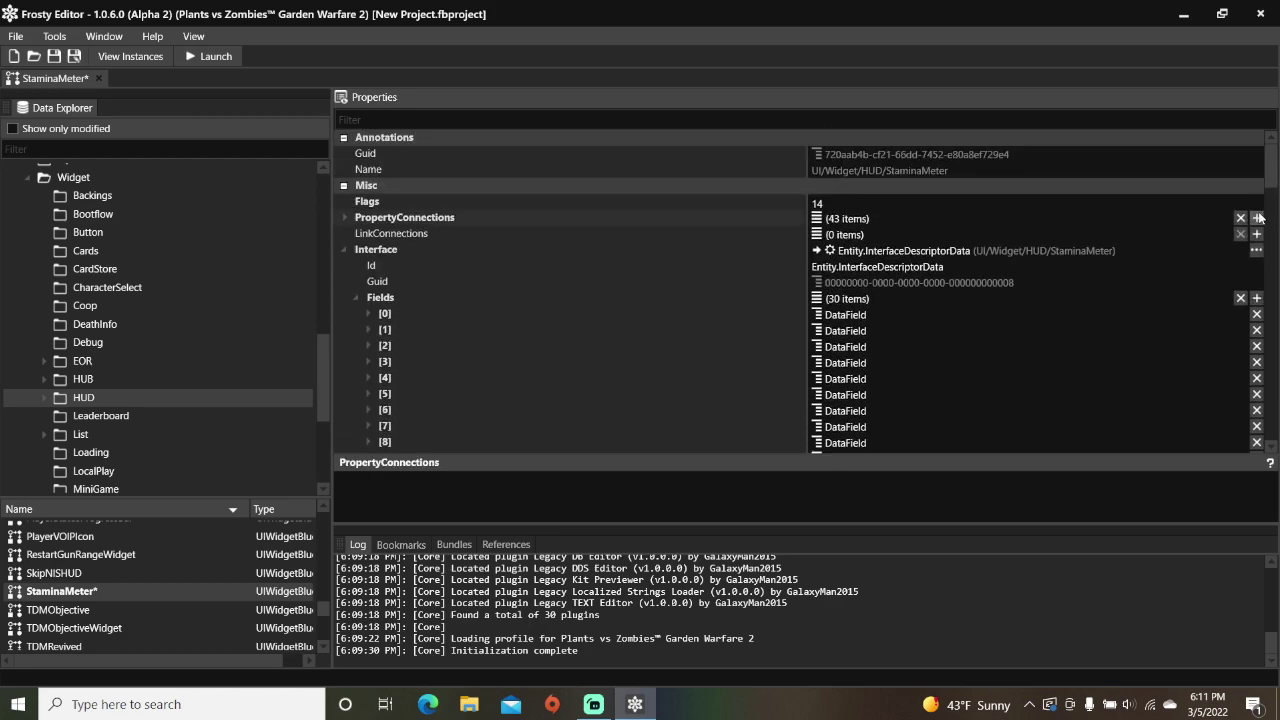
click(344, 218)
scroll(476, 295, down, 4)
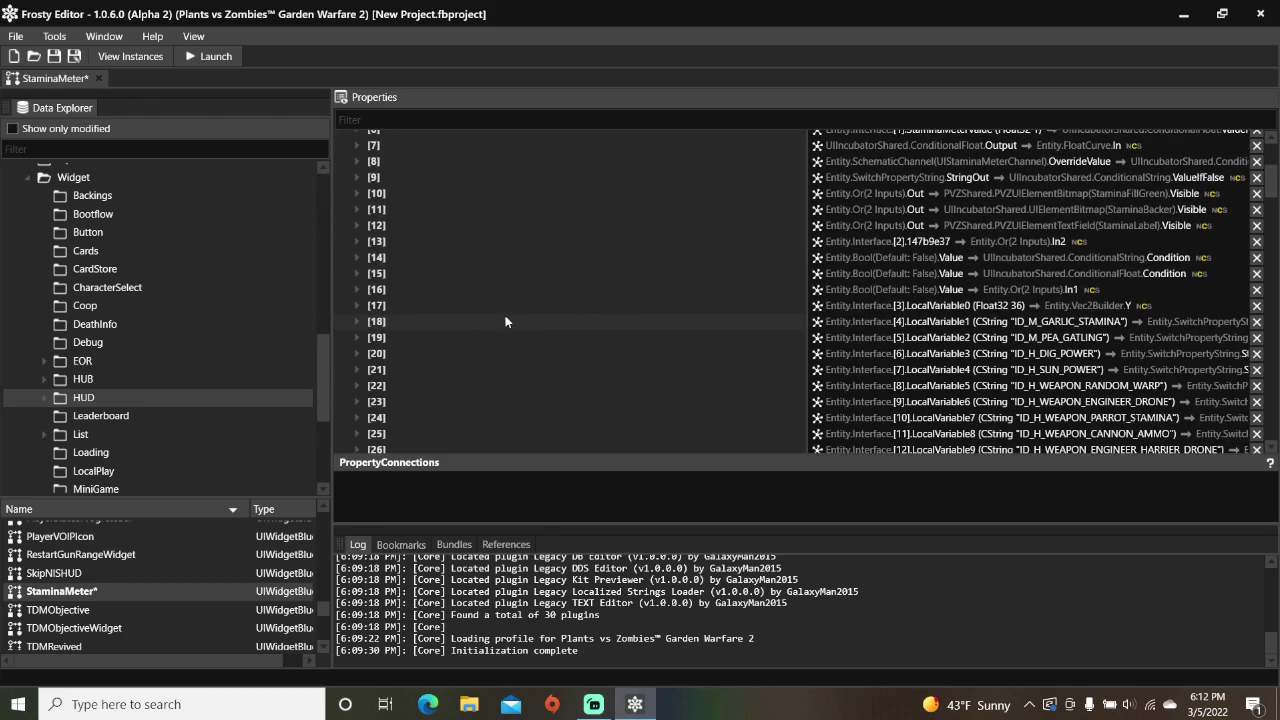
scroll(505, 321, down, 5)
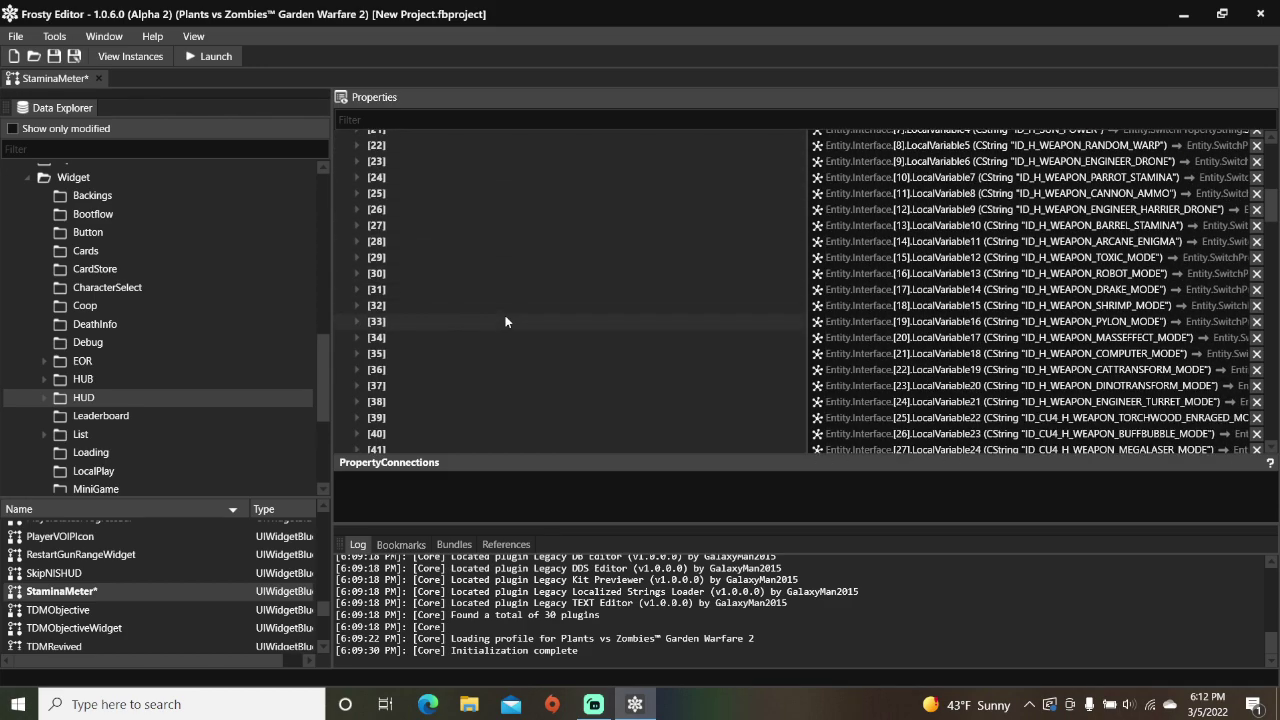
scroll(505, 321, down, 3)
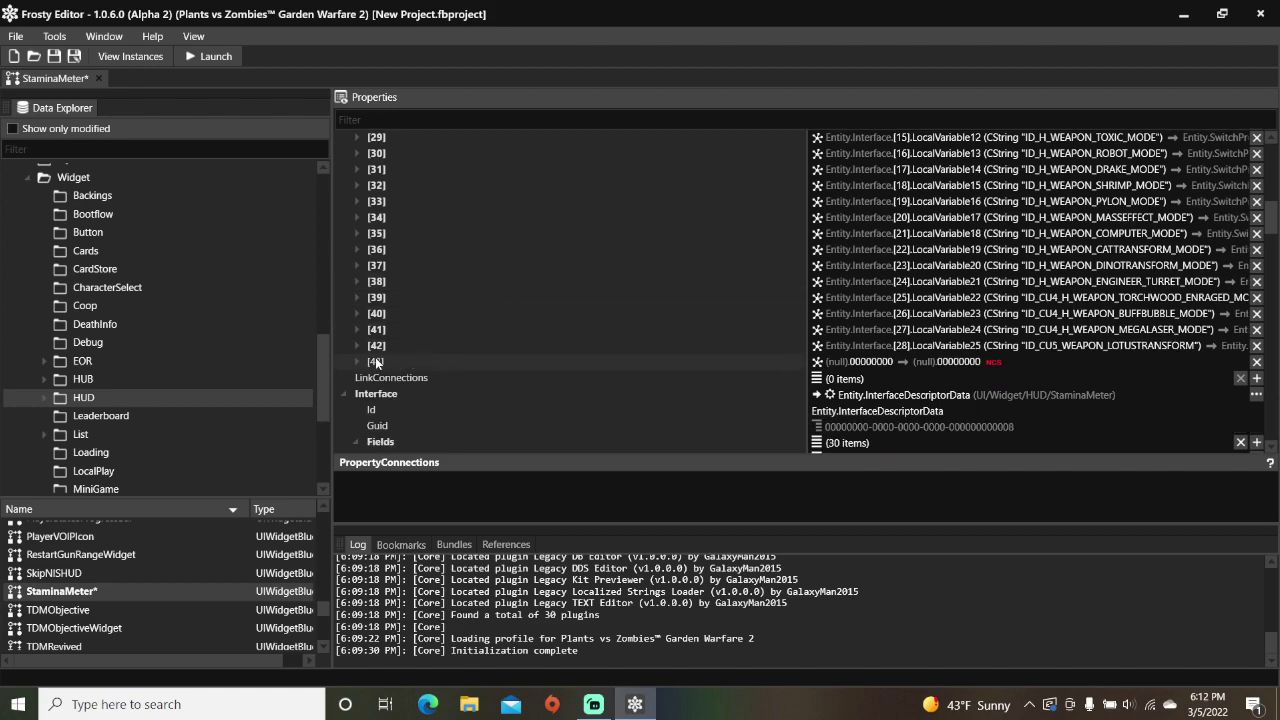
click(358, 362)
scroll(502, 370, down, 2)
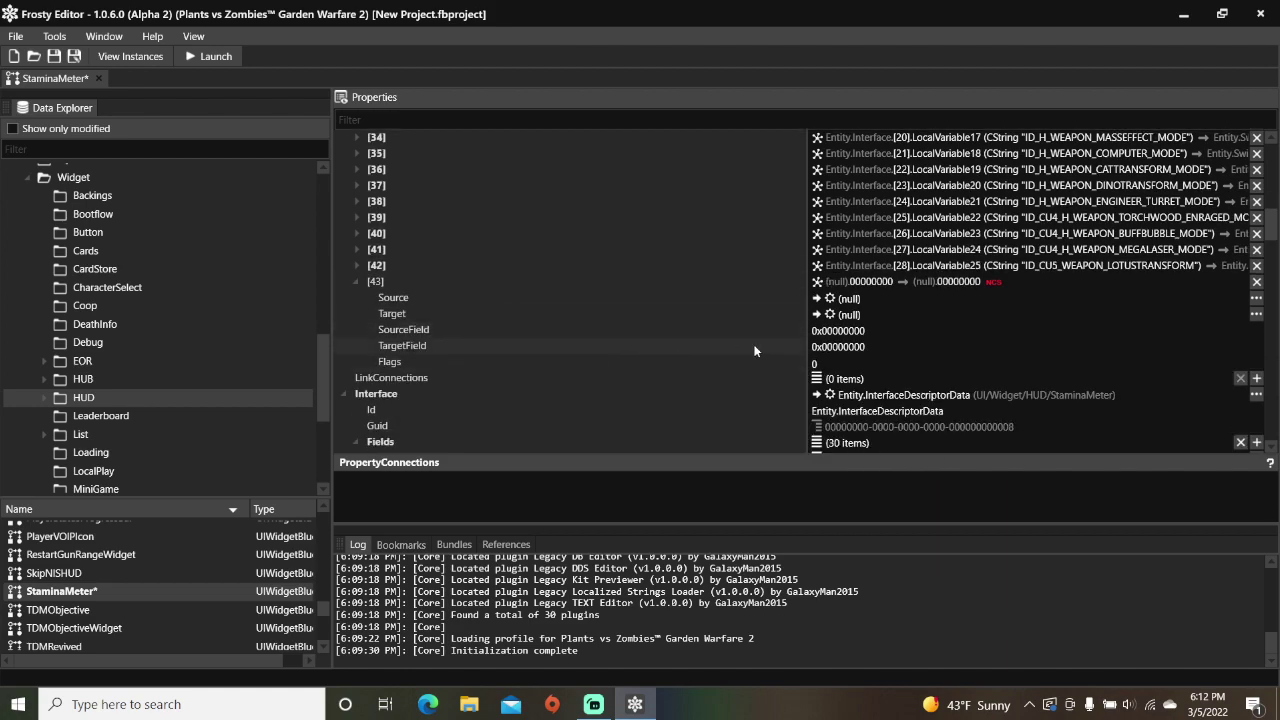
Step: Link connection [43] from InterfaceDescriptorData's LocalVariable26 to SwitchPropertyStringEntityData
click(1257, 298)
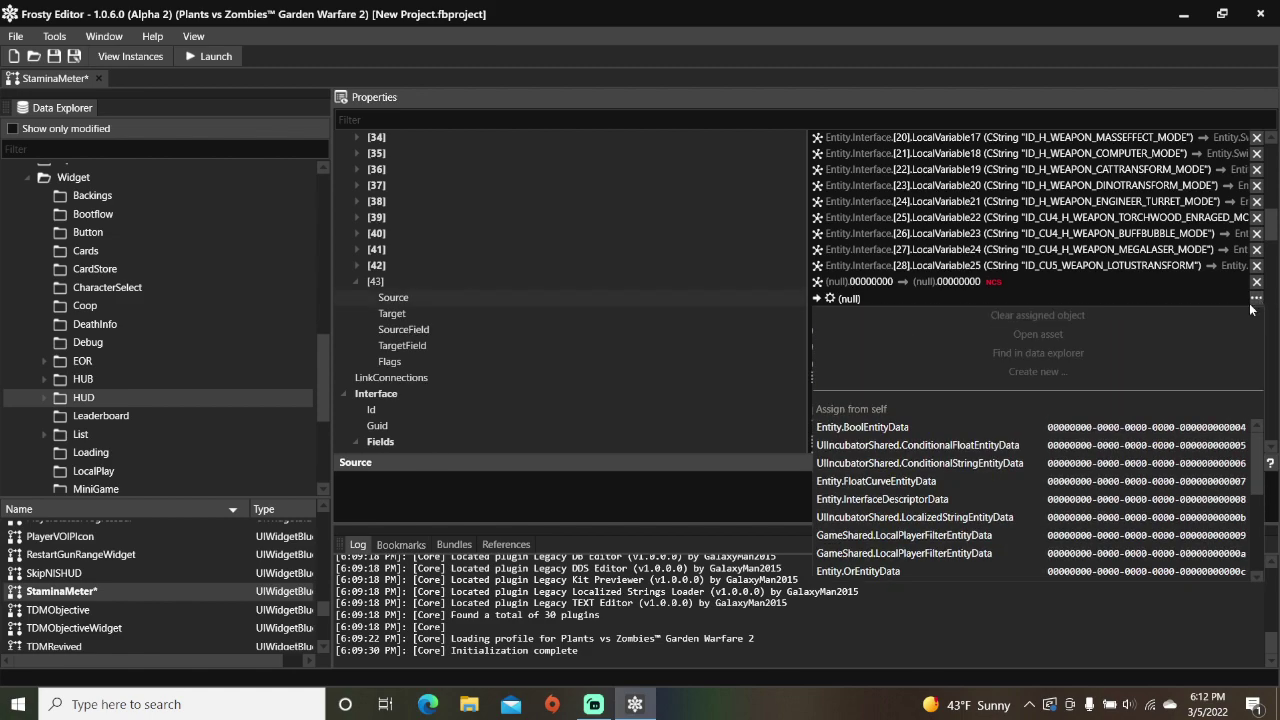
click(1011, 498)
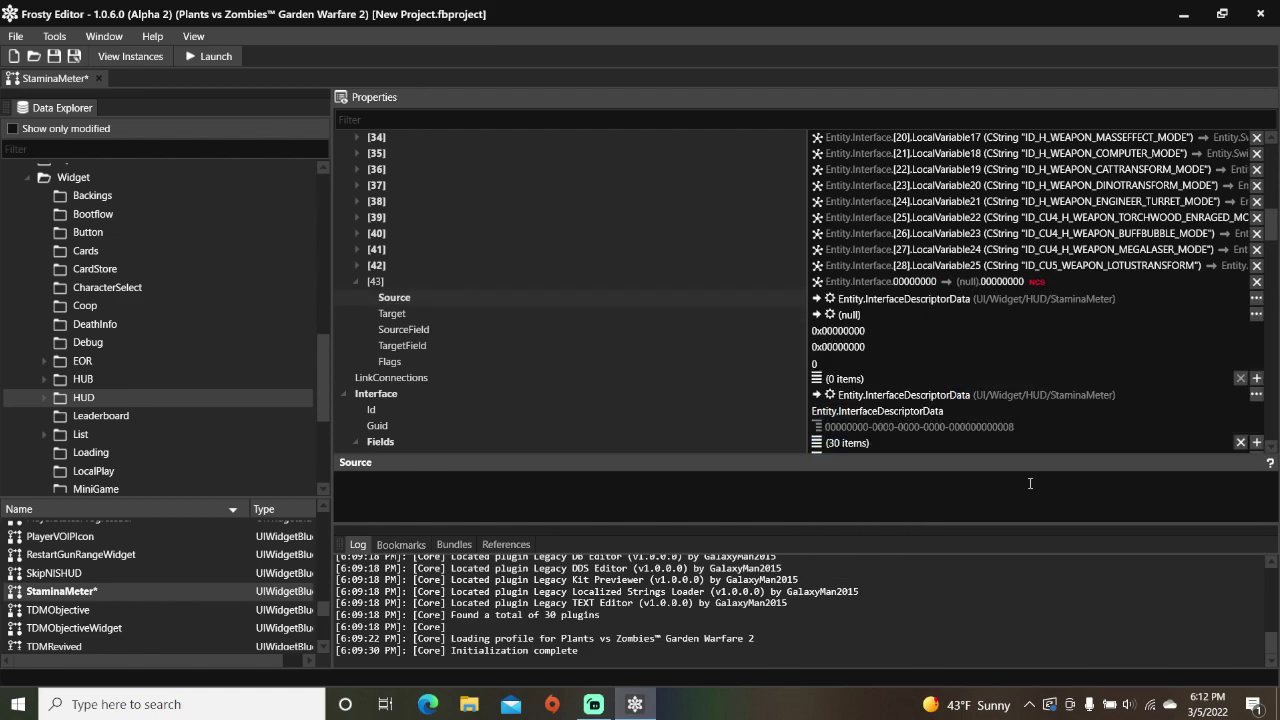
click(1256, 314)
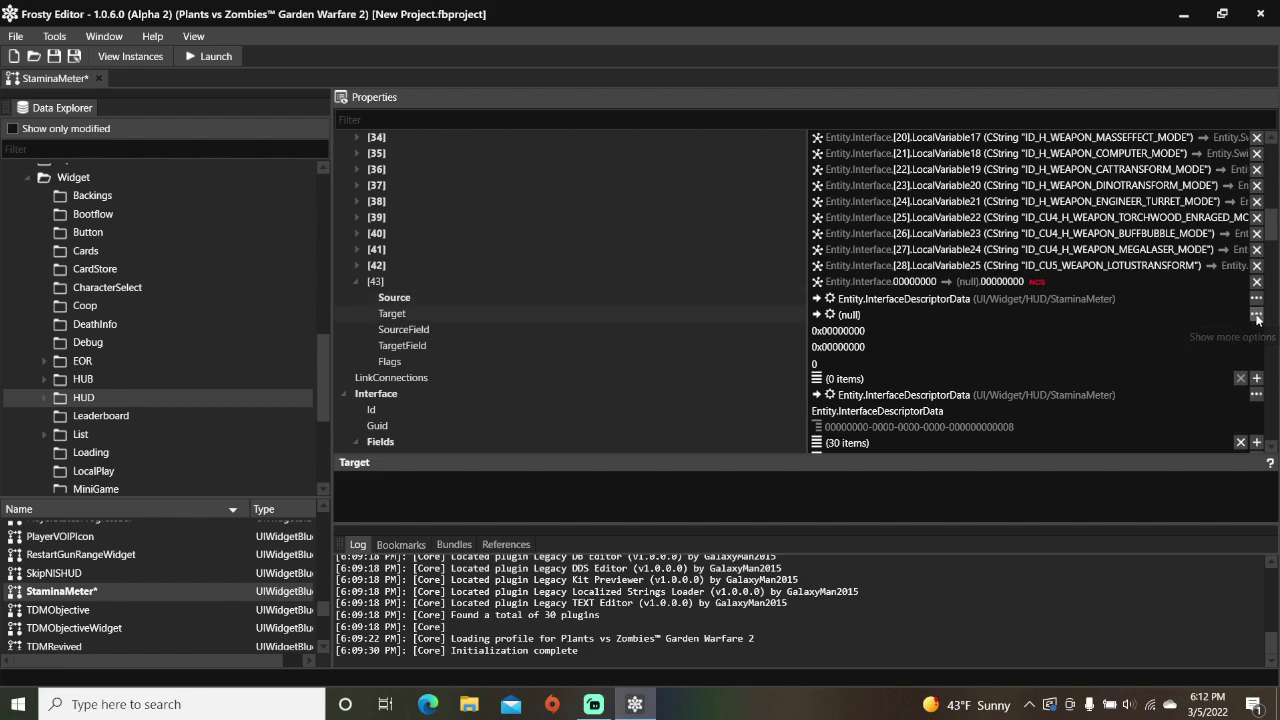
scroll(969, 502, down, 4)
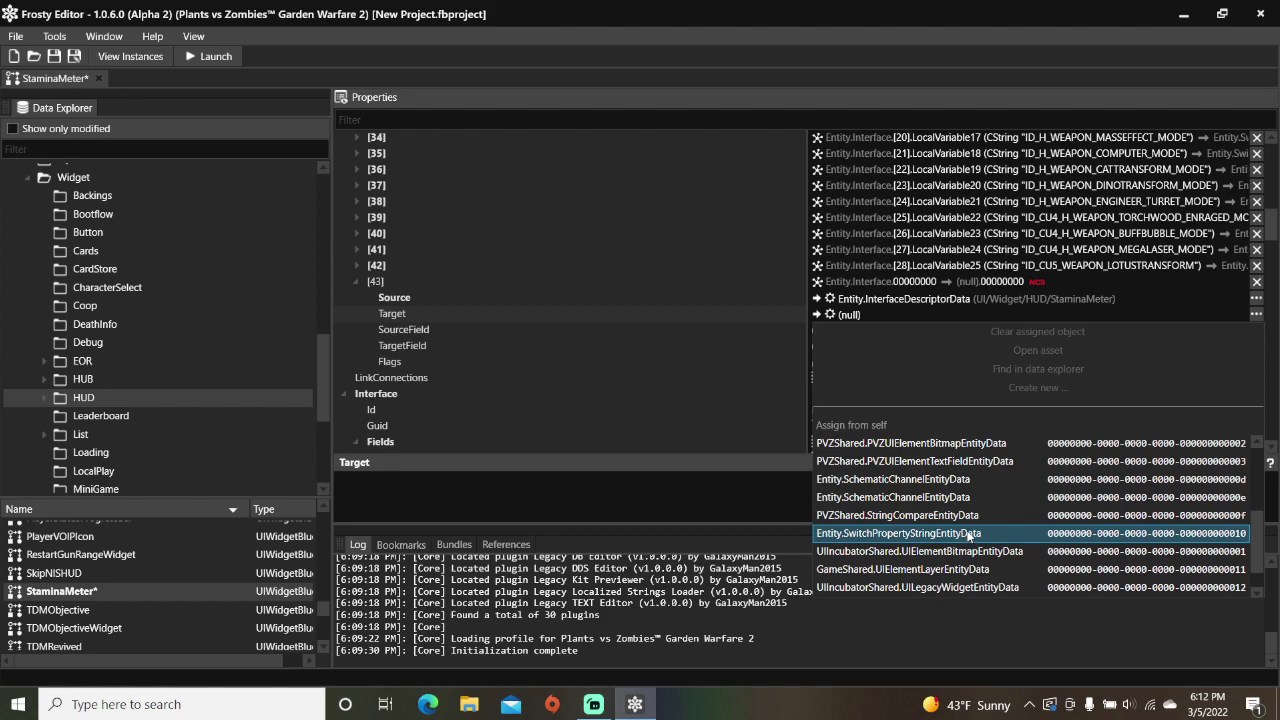
click(968, 533)
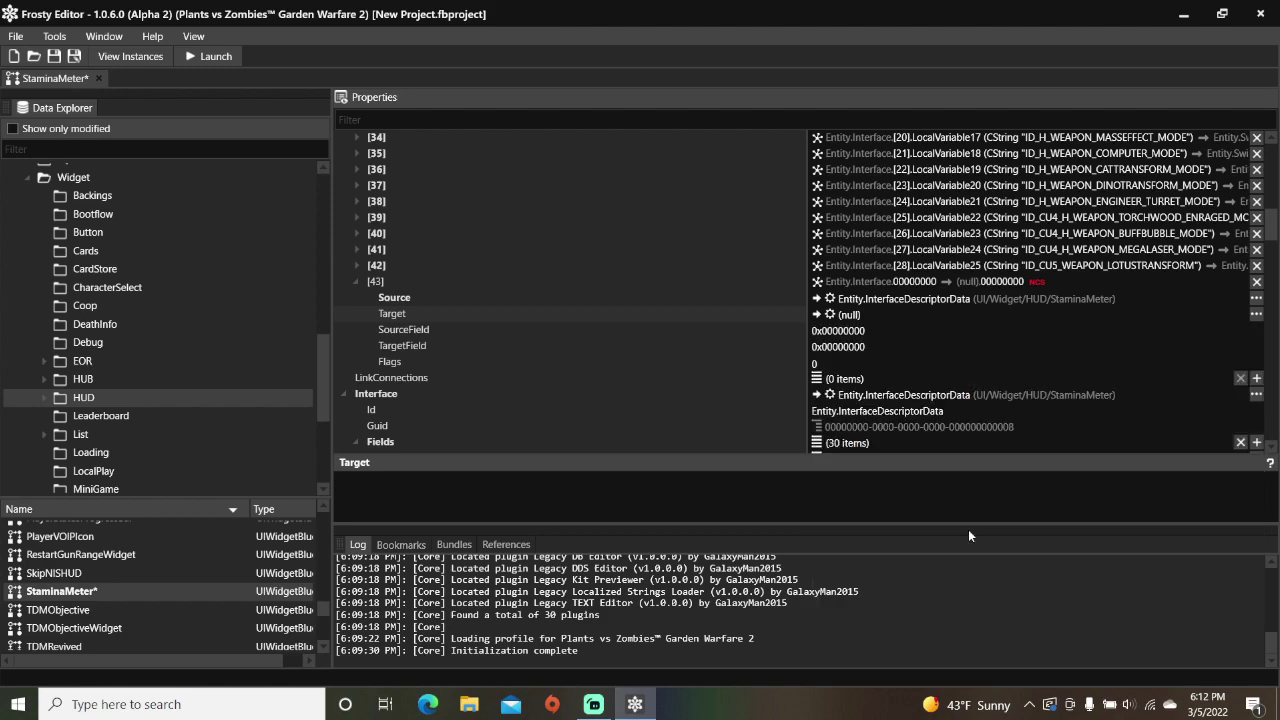
click(894, 331)
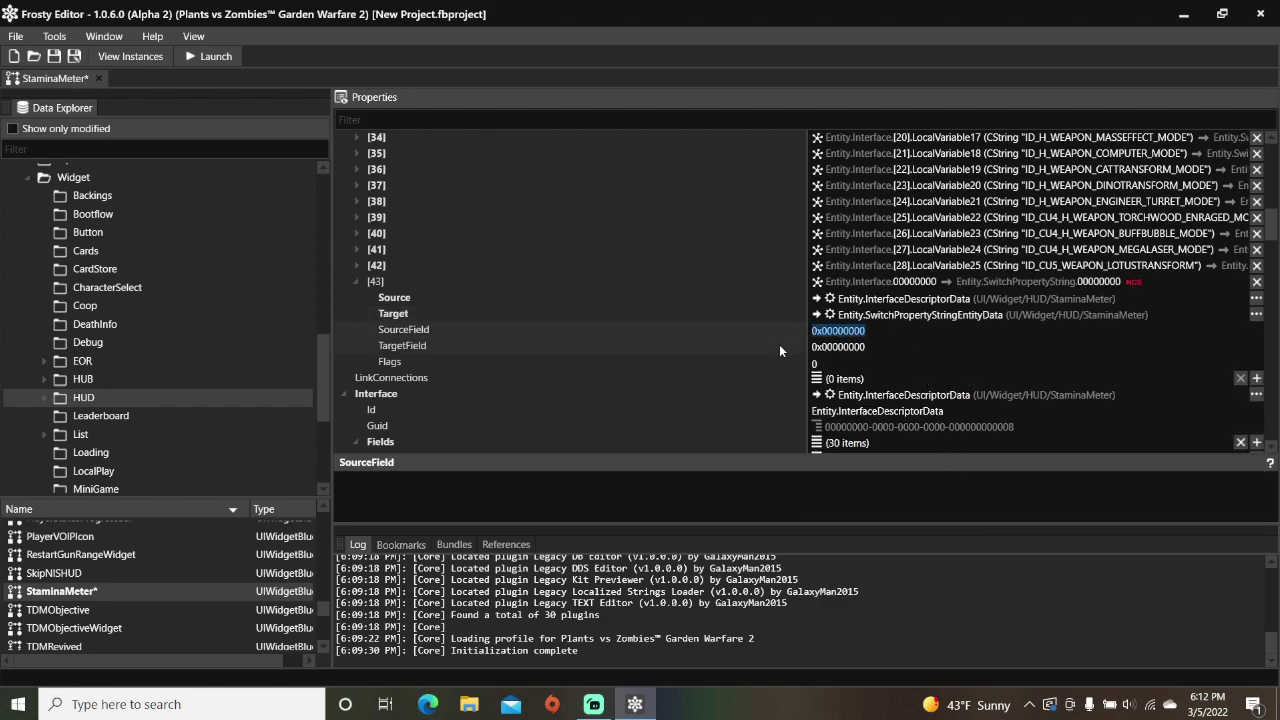
text(LocalVariable26)
Step: Set connection [43]'s TargetField to StringIn25 and its Flags to 2
click(873, 347)
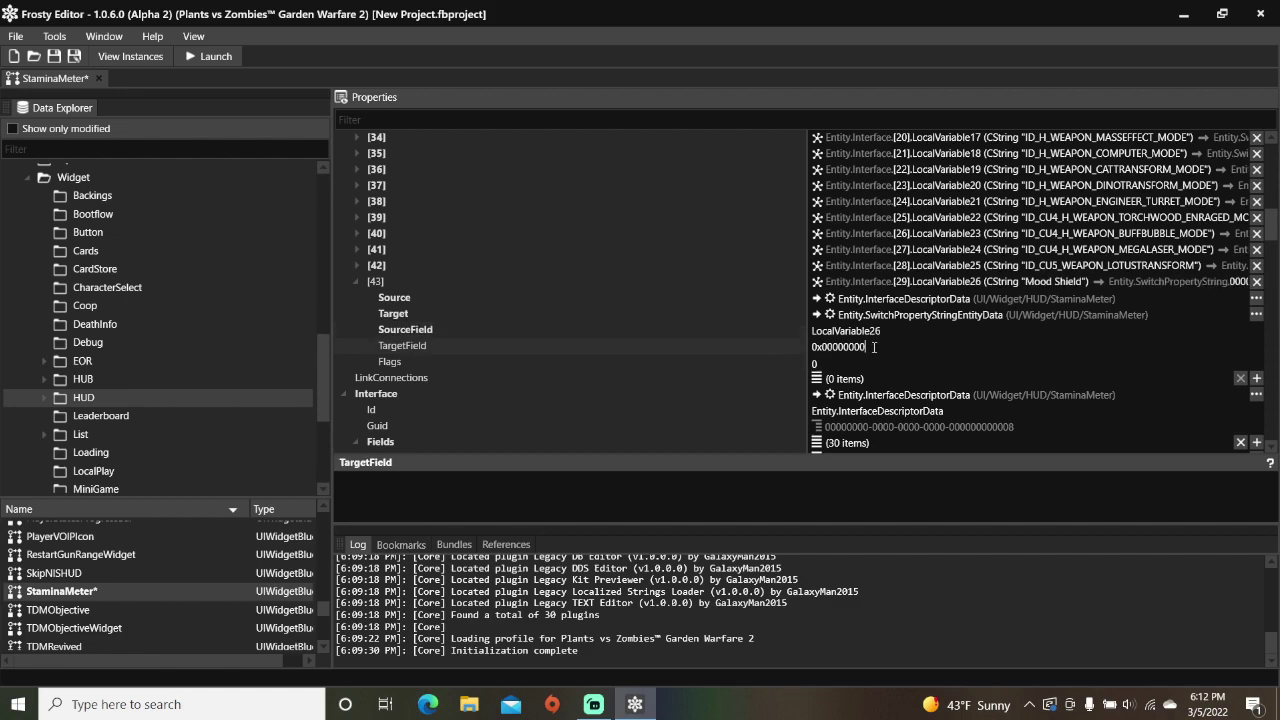
drag(873, 347, 790, 347)
text(StringIn25)
click(845, 366)
text(2)
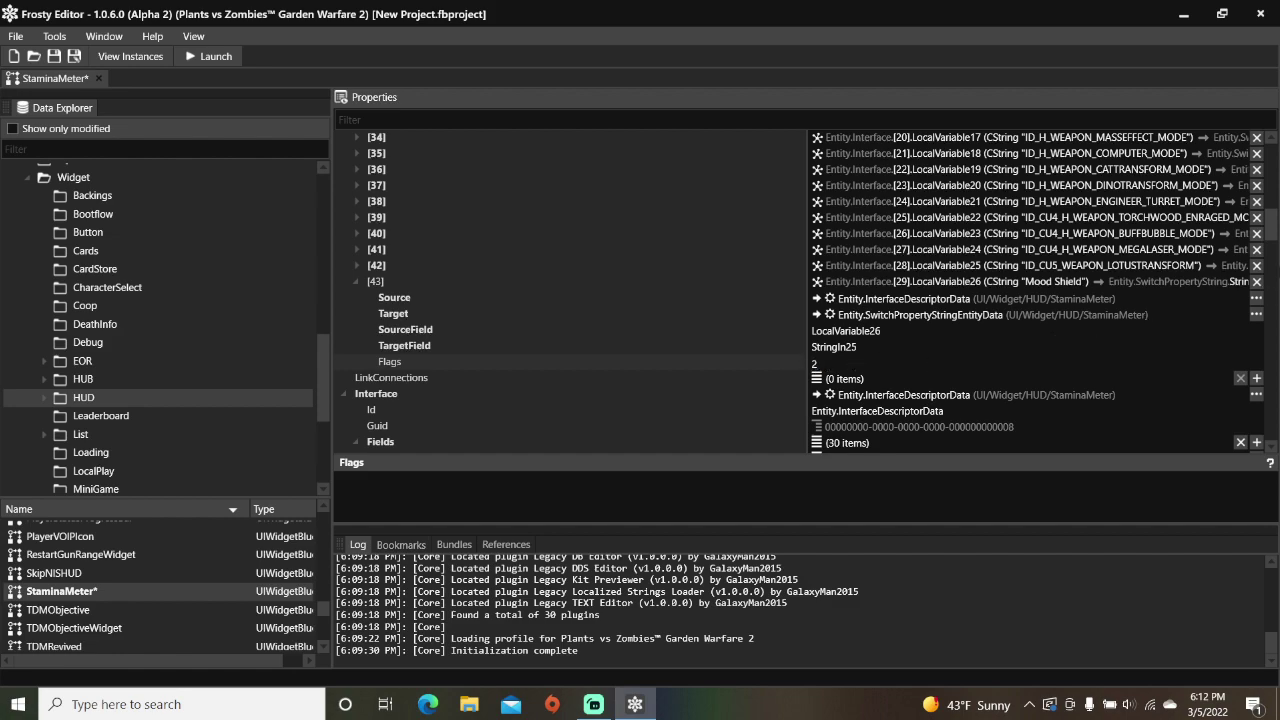
drag(1274, 233, 1270, 302)
Step: Add a new event connection [31] to the StaminaMeter's EventConnections
click(1259, 339)
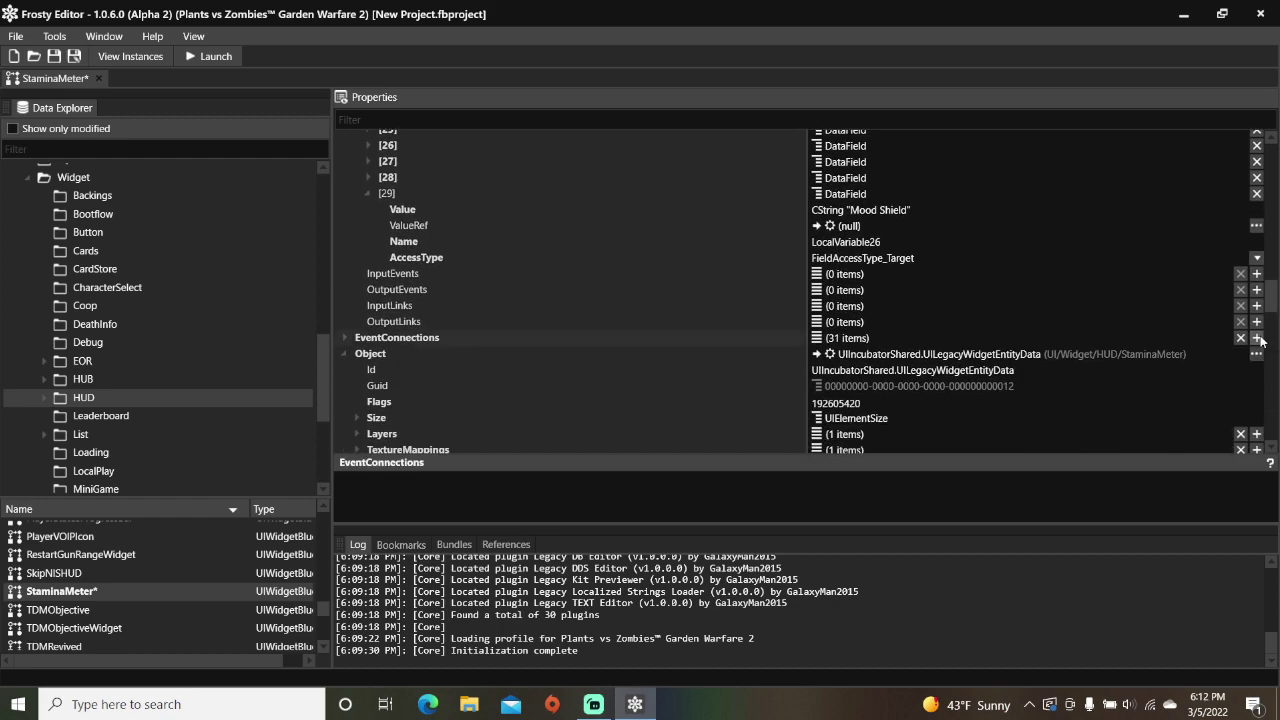
click(346, 337)
scroll(526, 352, down, 2)
scroll(528, 352, down, 5)
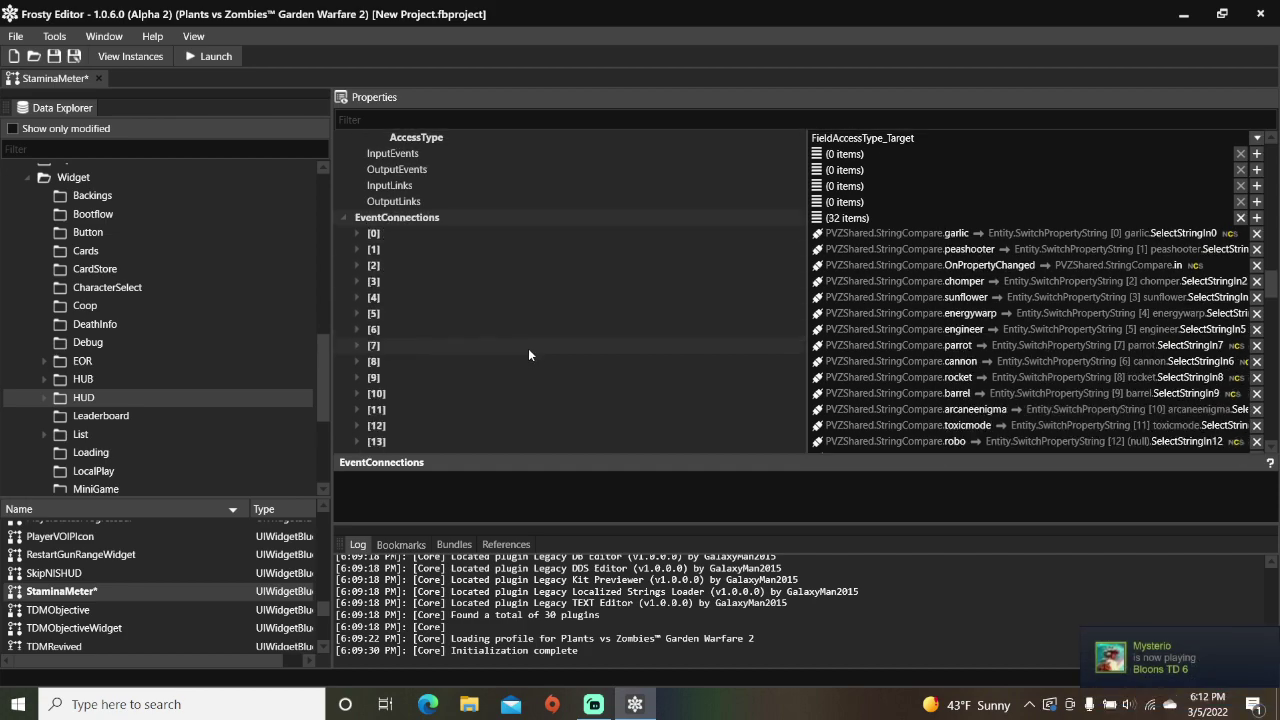
scroll(545, 356, down, 5)
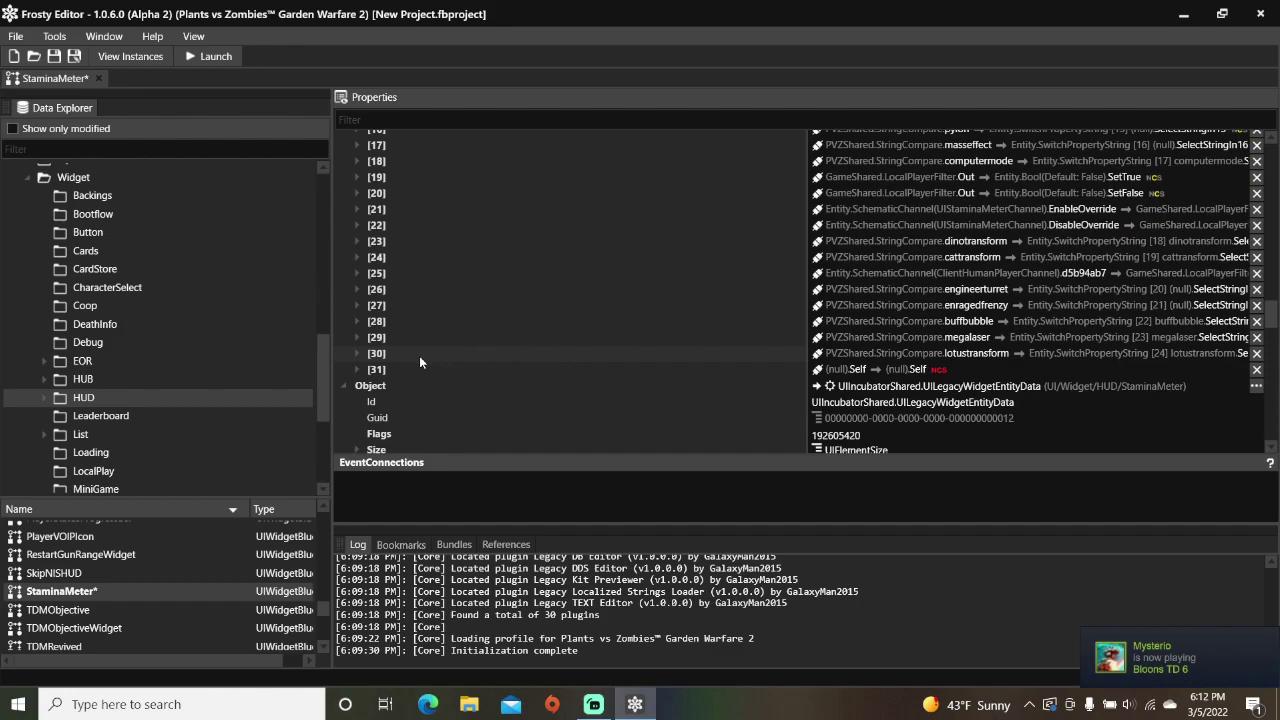
click(359, 369)
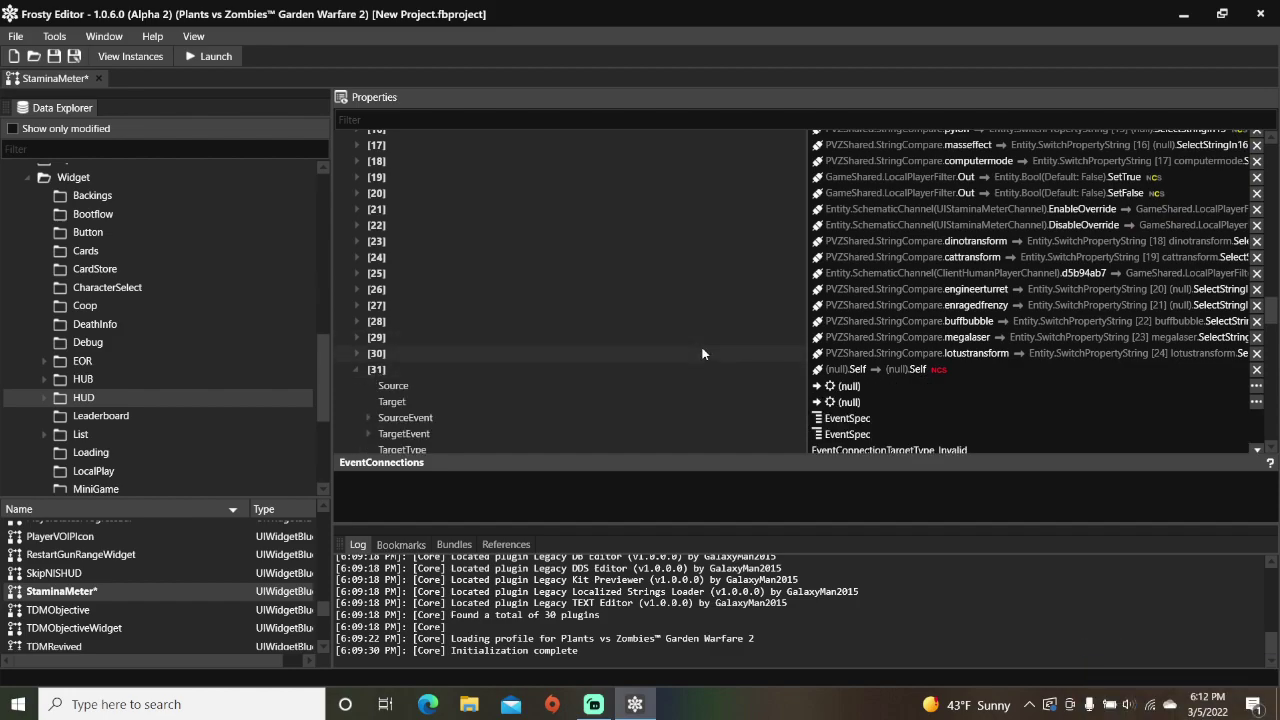
scroll(702, 353, down, 1)
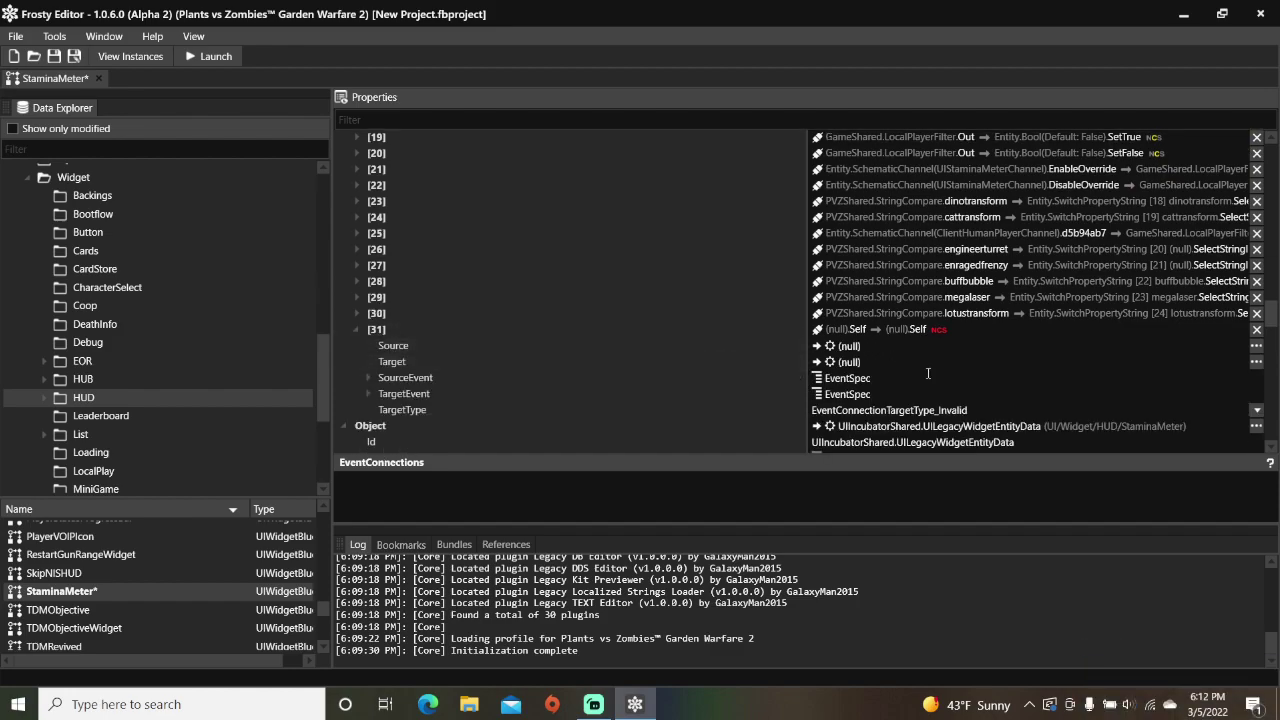
Step: Set event connection [31] source to StringCompareEntityData and target to SwitchPropertyStringEntityData
click(1256, 346)
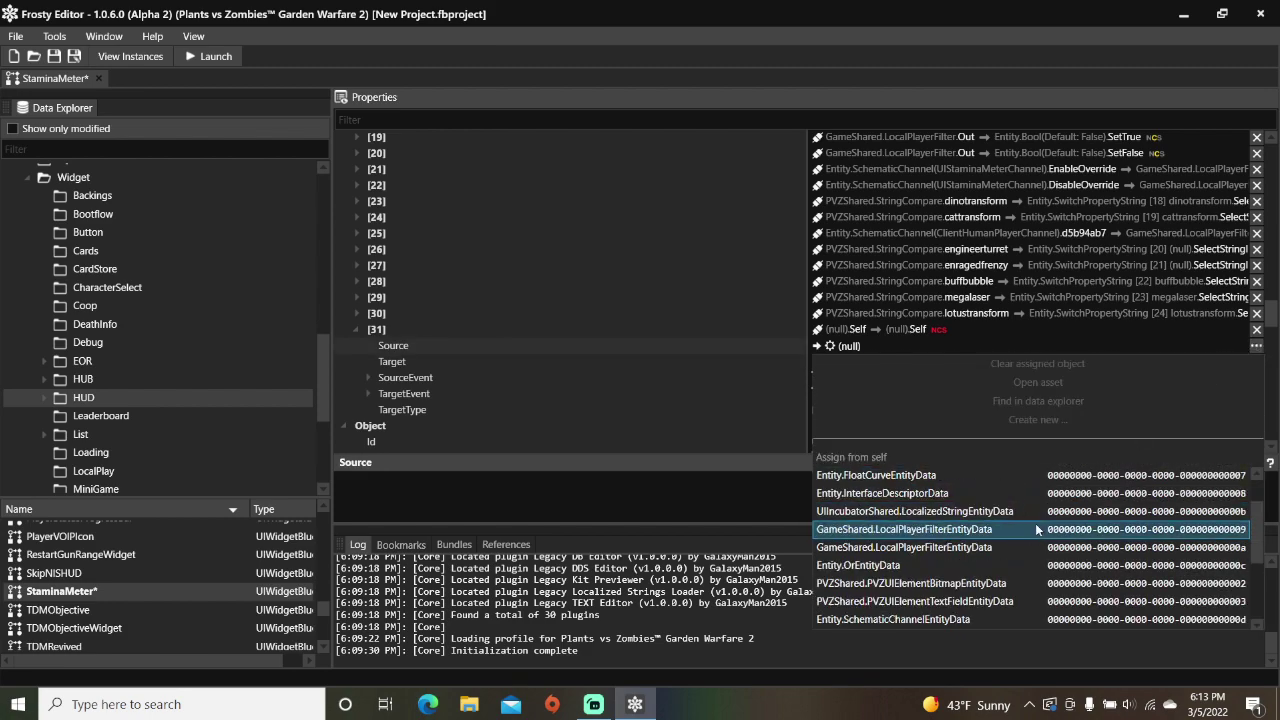
scroll(1022, 513, down, 1)
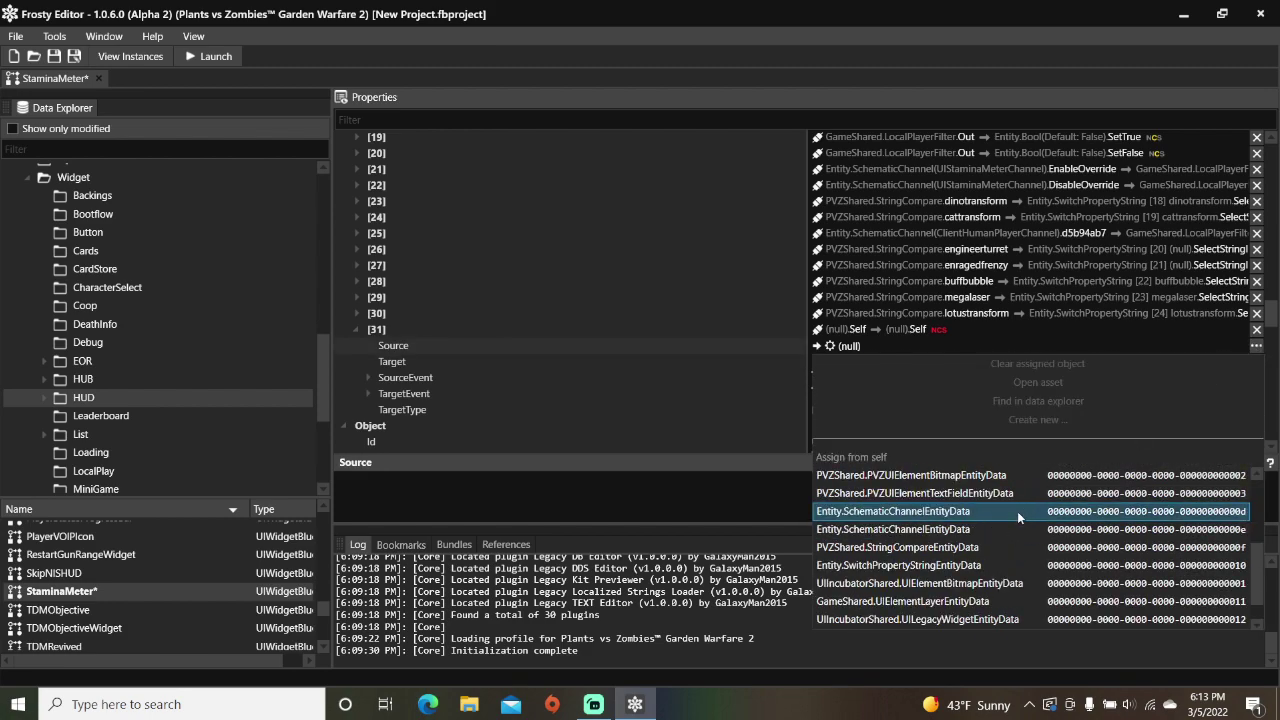
scroll(1014, 512, down, 1)
click(1011, 513)
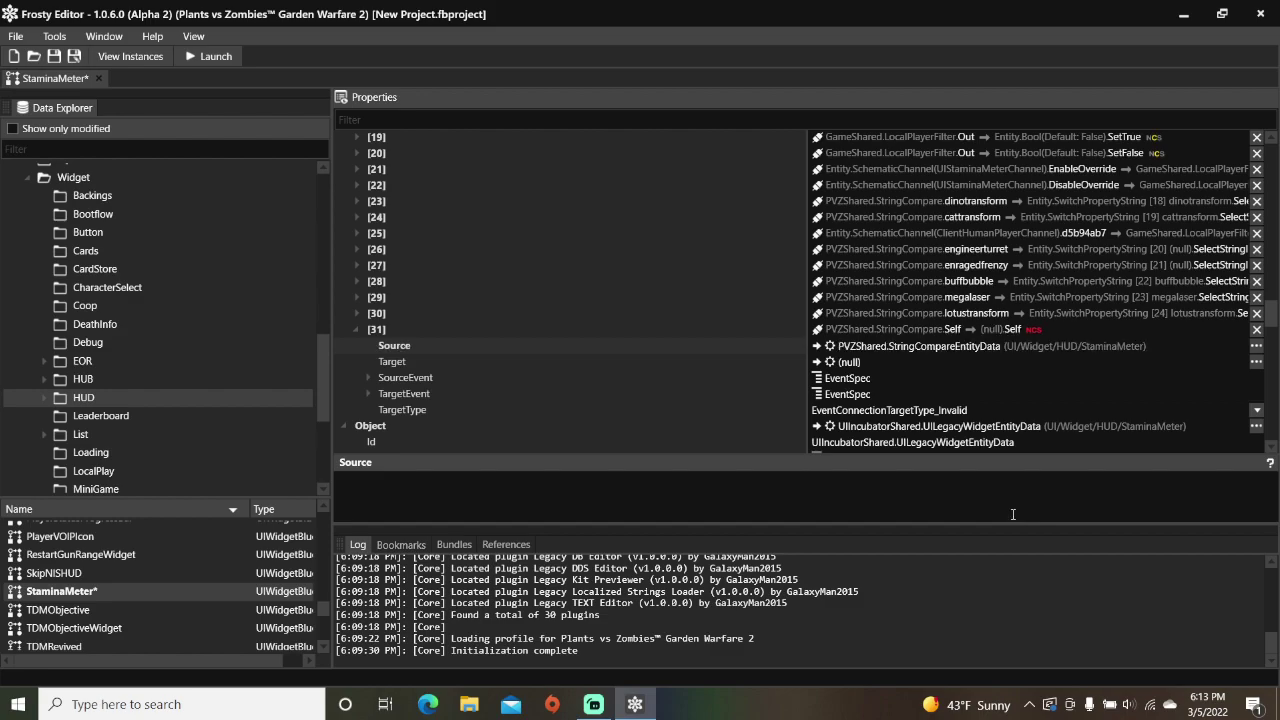
click(1256, 361)
scroll(1013, 544, down, 5)
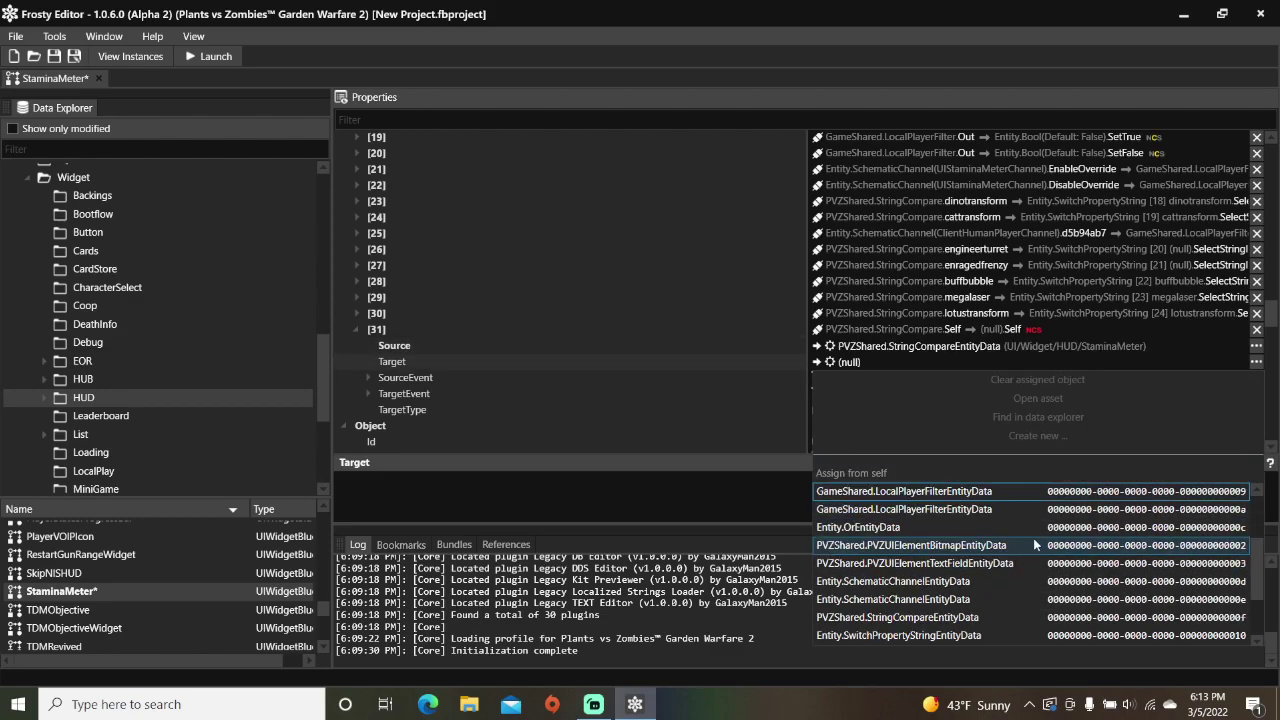
click(948, 581)
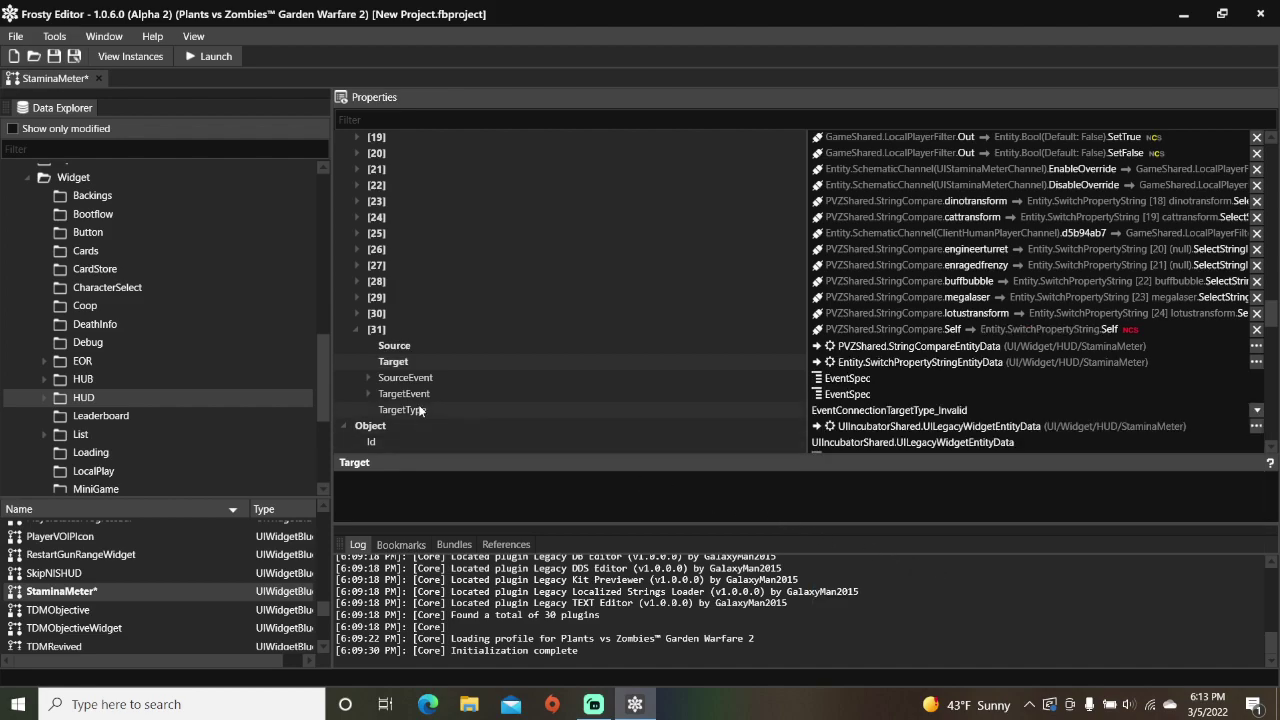
Step: Name the source event moodshield, the target event SelectStringIn25, and set TargetType to Client
click(368, 378)
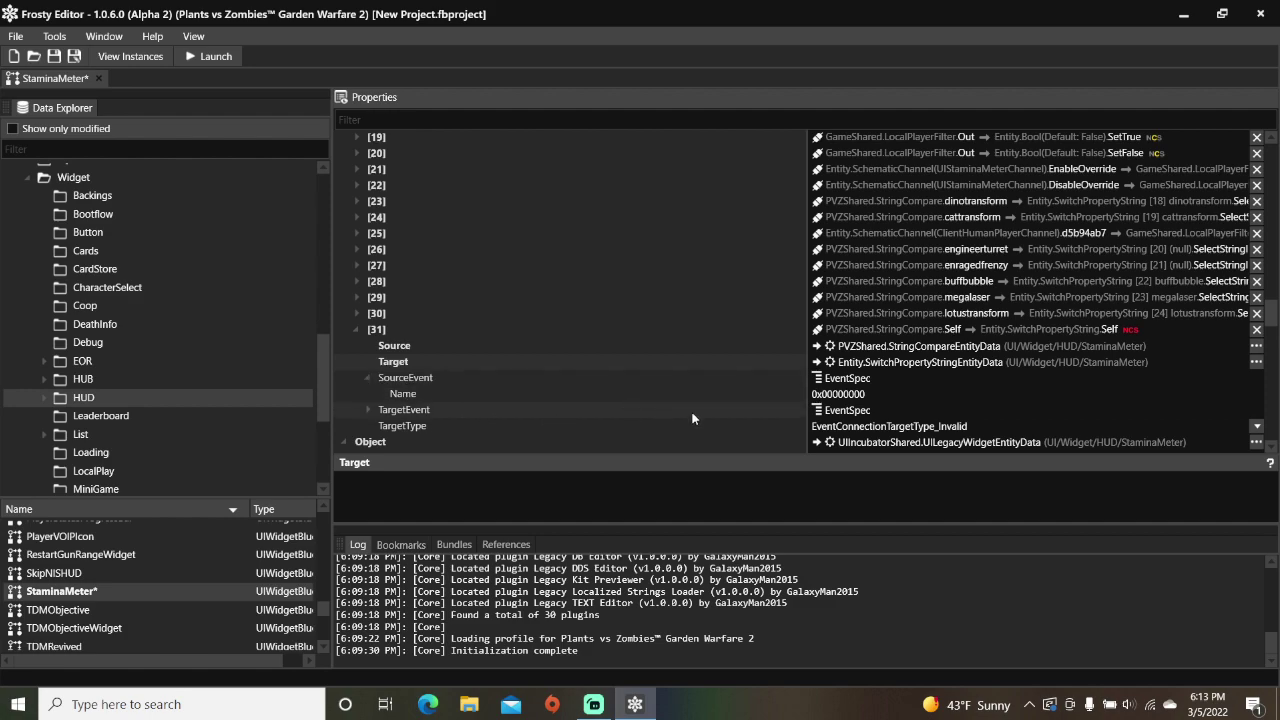
click(887, 394)
text(moodshield)
click(368, 409)
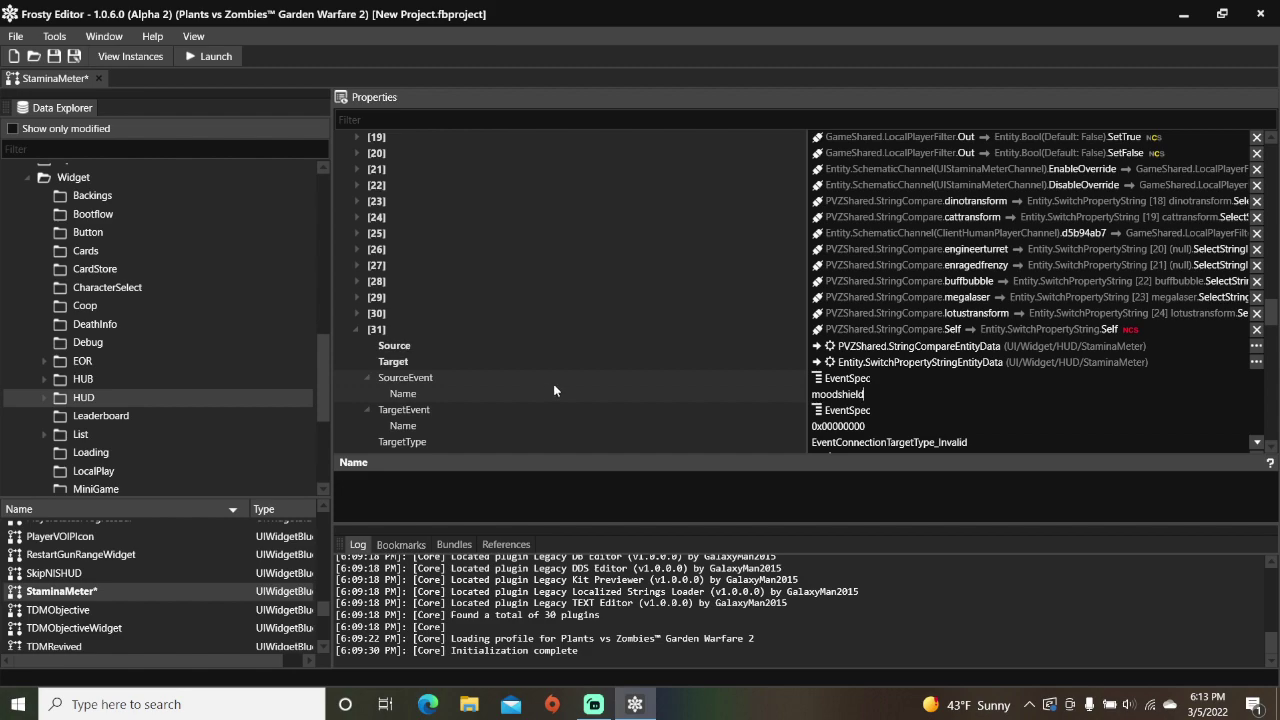
scroll(600, 390, down, 1)
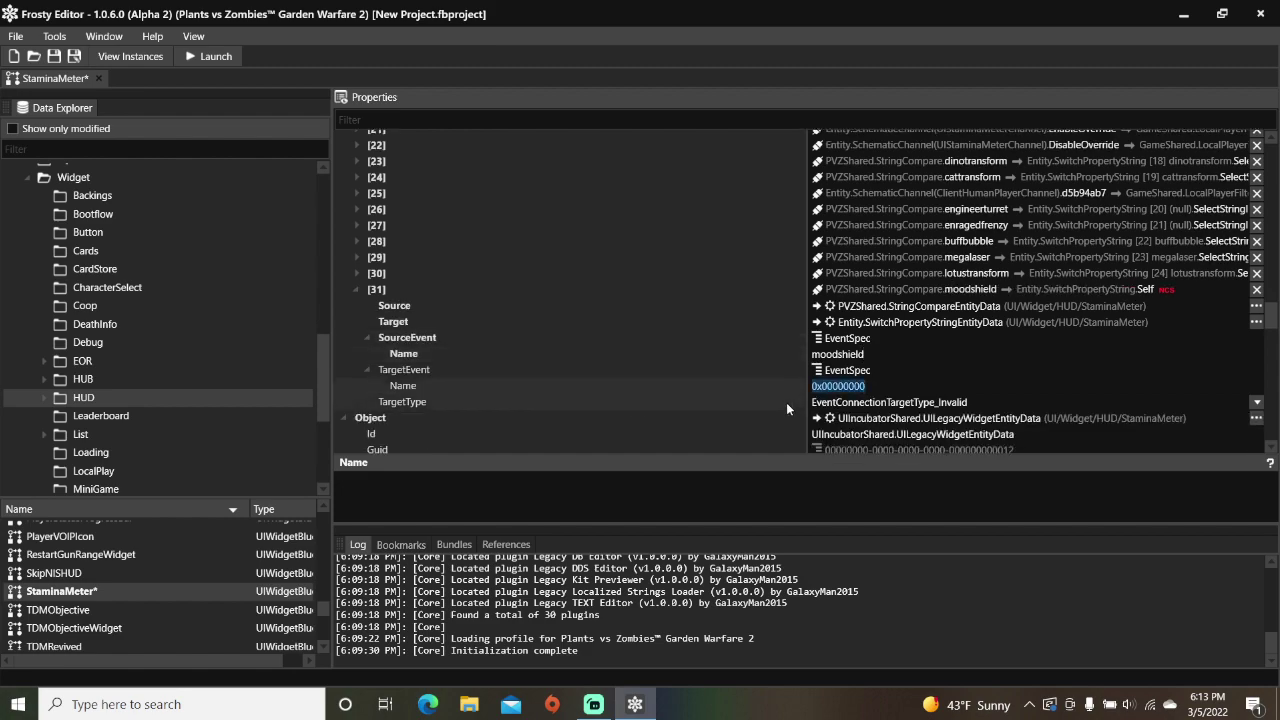
text(SelectStringIn25)
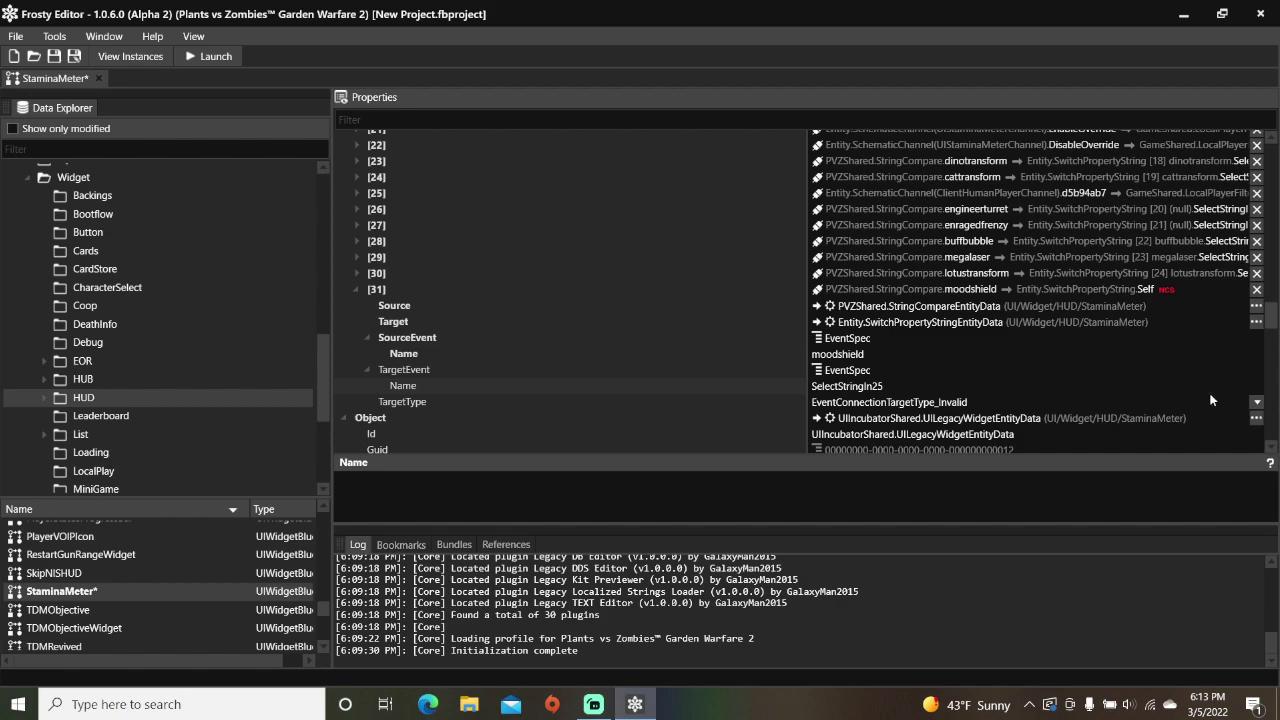
click(1256, 402)
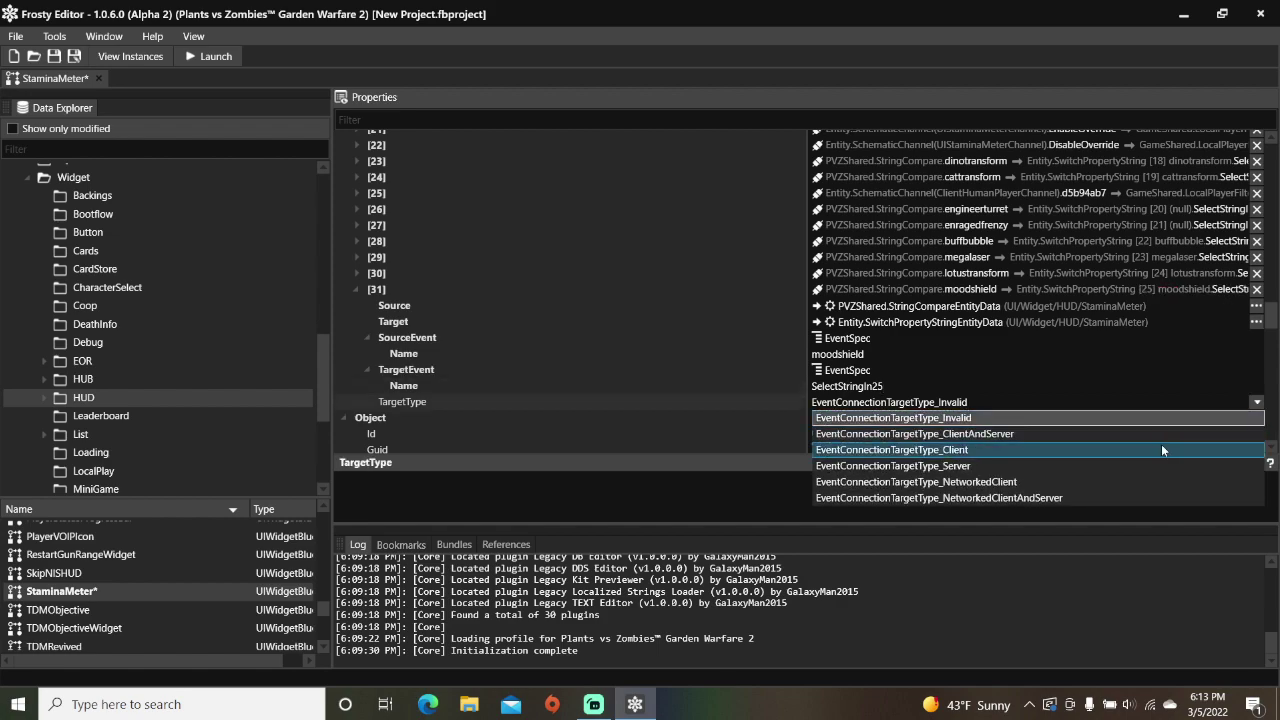
click(1161, 449)
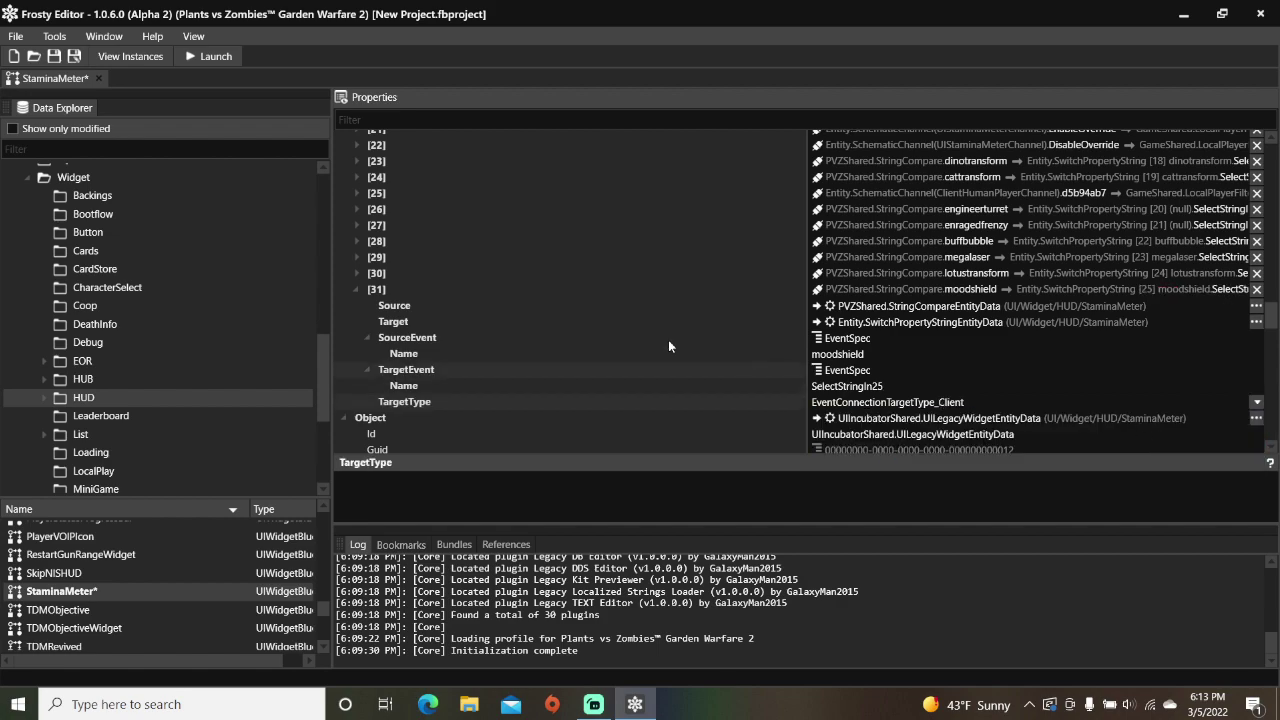
Step: Filter assets by 'mood' and open ShieldMode_Mood from Gameplay/Weapons/Common/Buffs
click(241, 152)
text(mood)
key(Return)
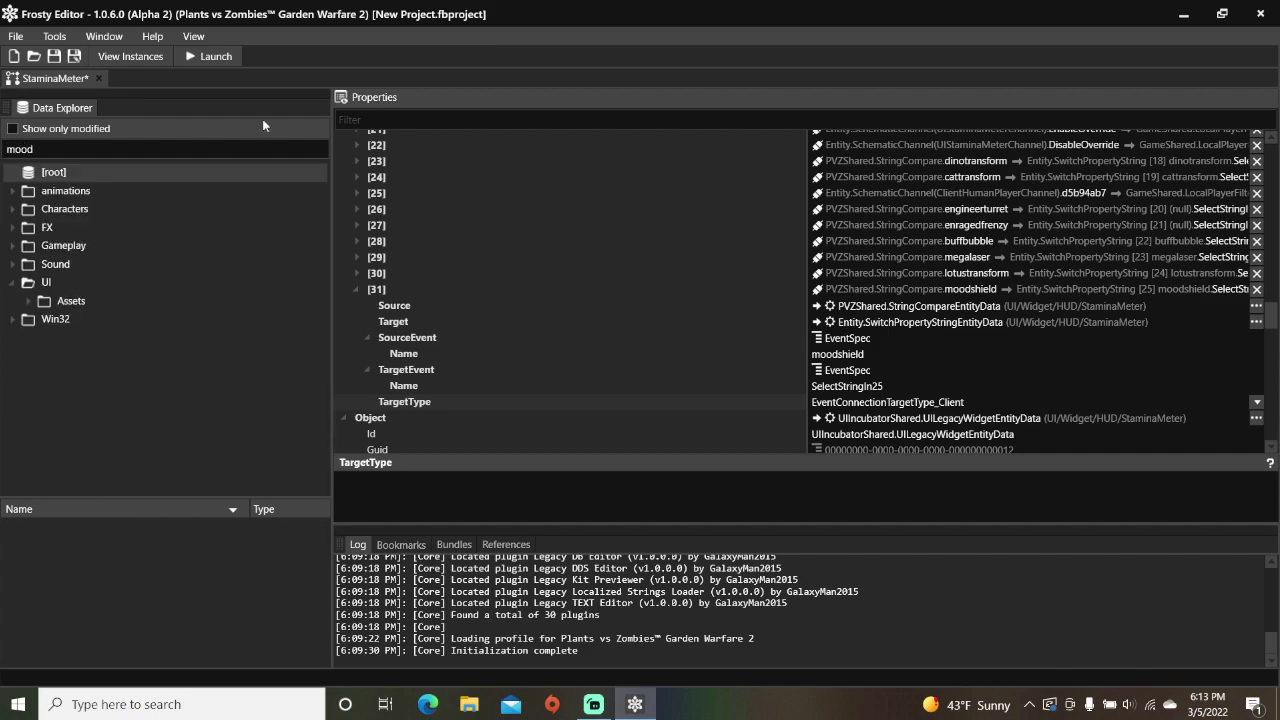
click(13, 245)
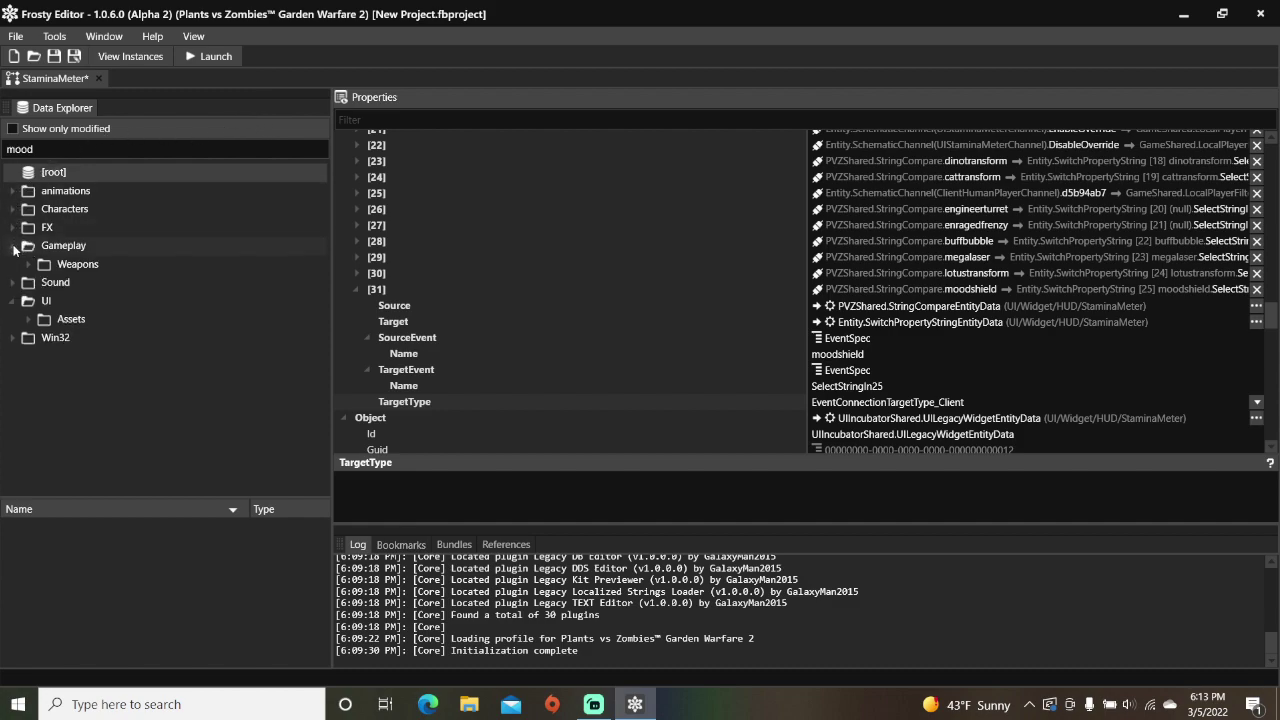
click(28, 264)
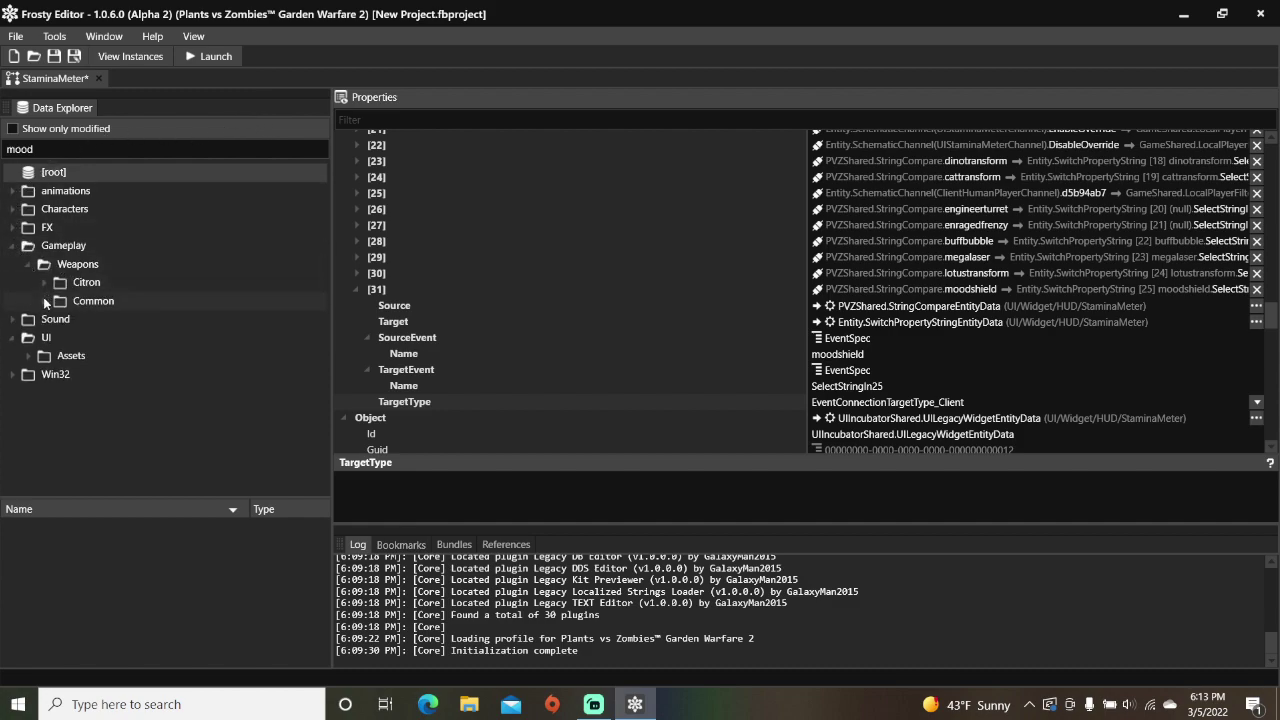
click(44, 300)
click(86, 318)
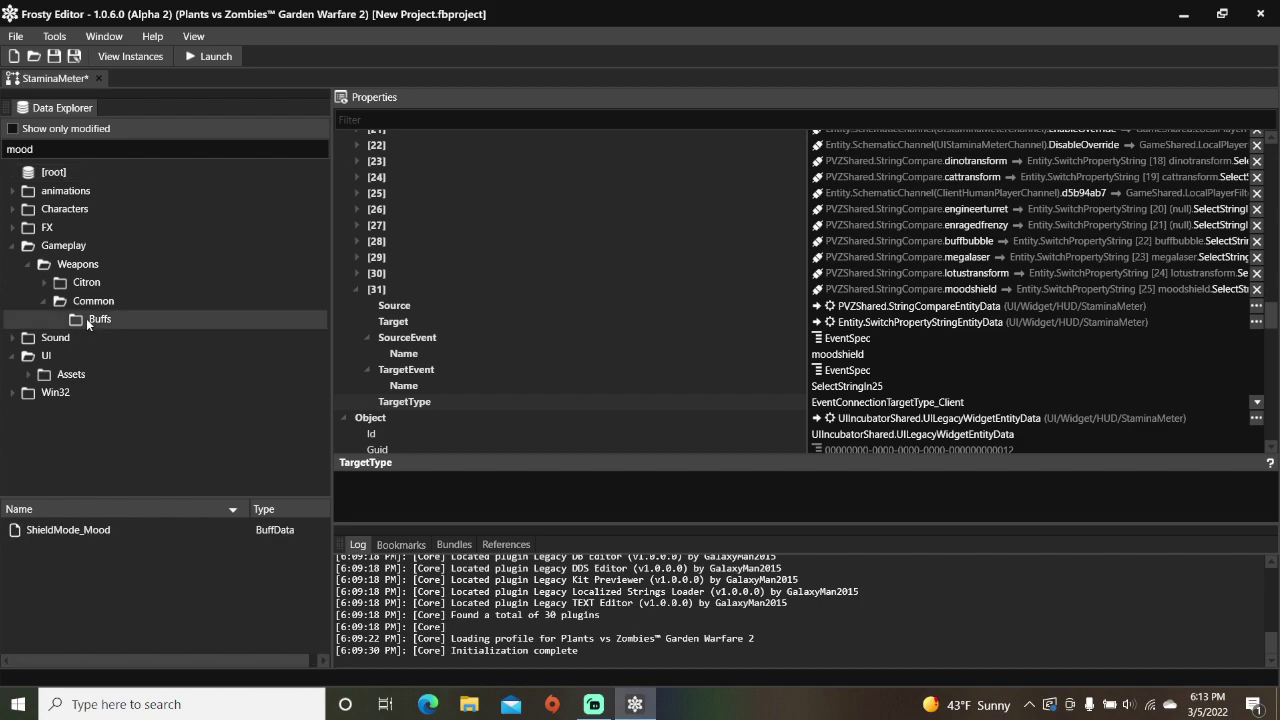
double_click(96, 529)
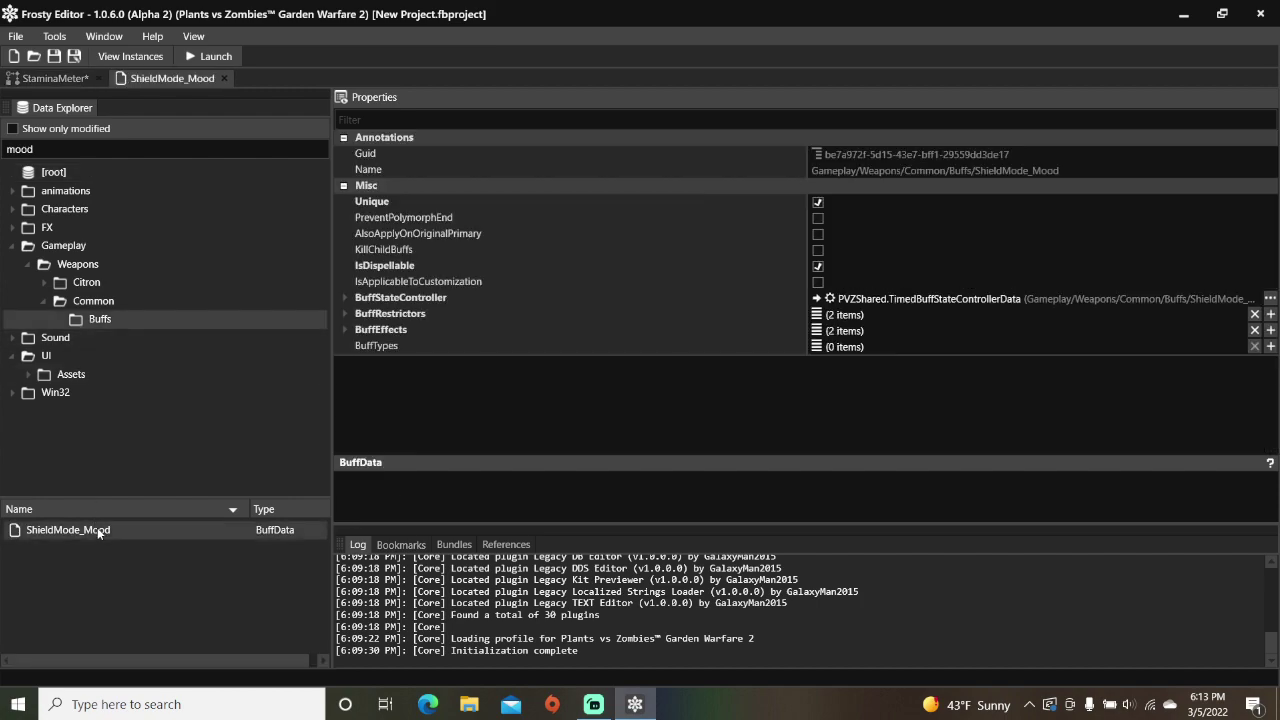
Step: Add a third BuffEffects entry and create a new UIStaminaMeterBuffEffectData in it
click(1270, 330)
click(344, 329)
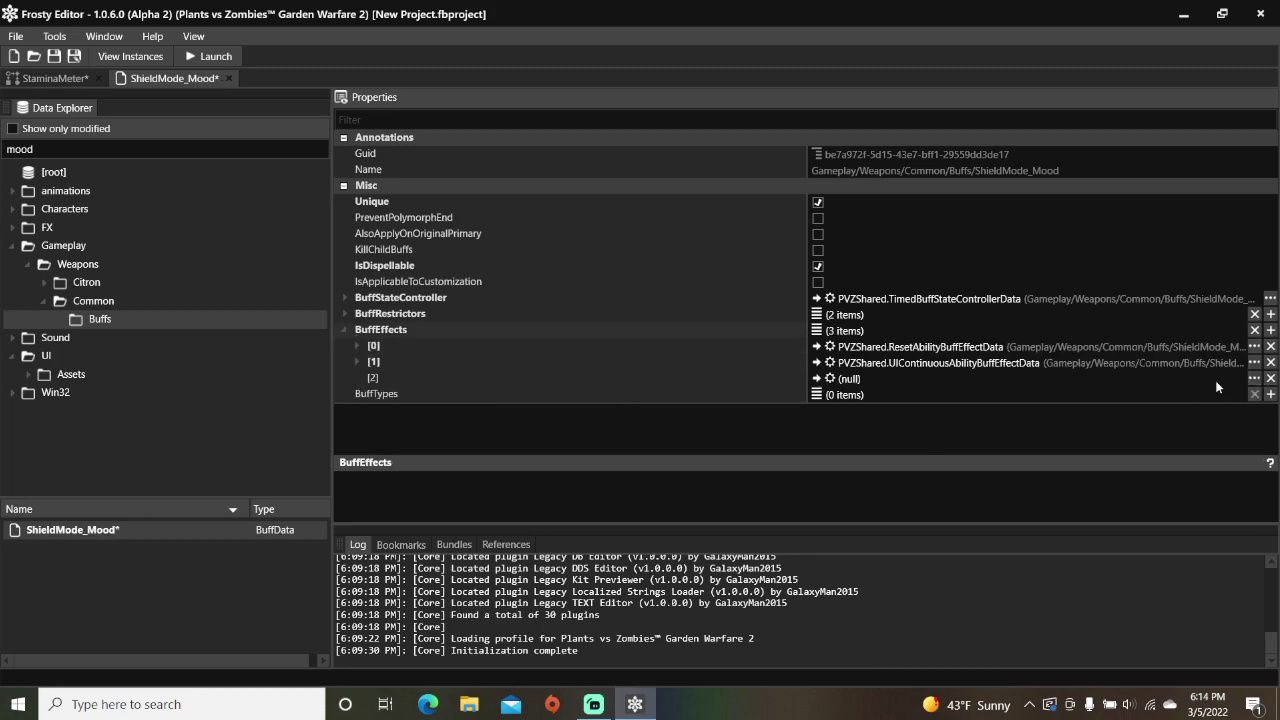
click(1254, 379)
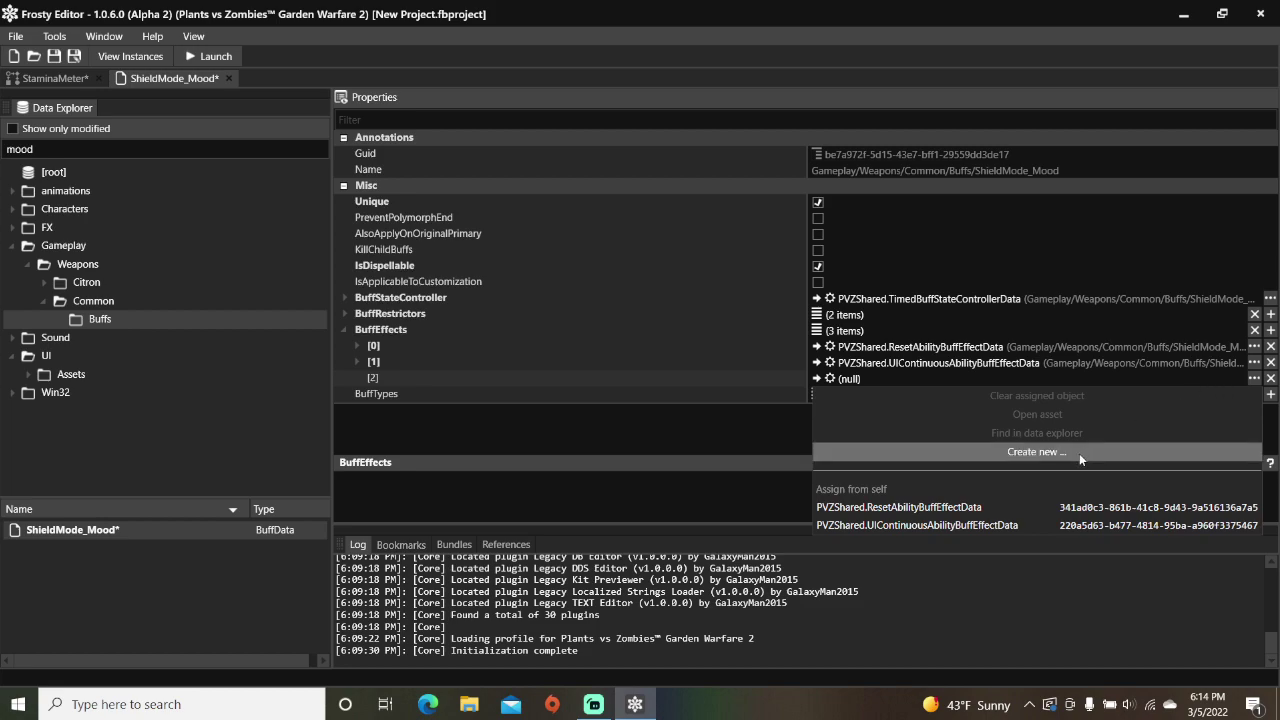
click(1079, 453)
text(s)
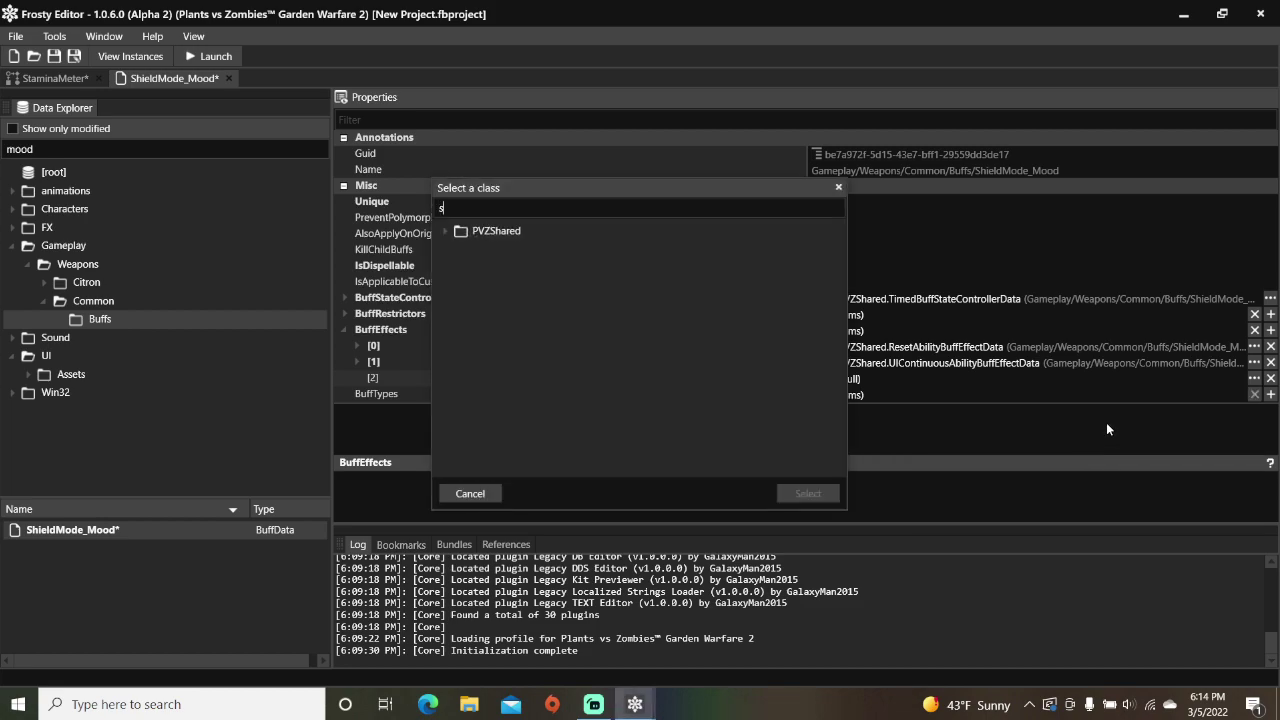
text(tamina)
click(448, 231)
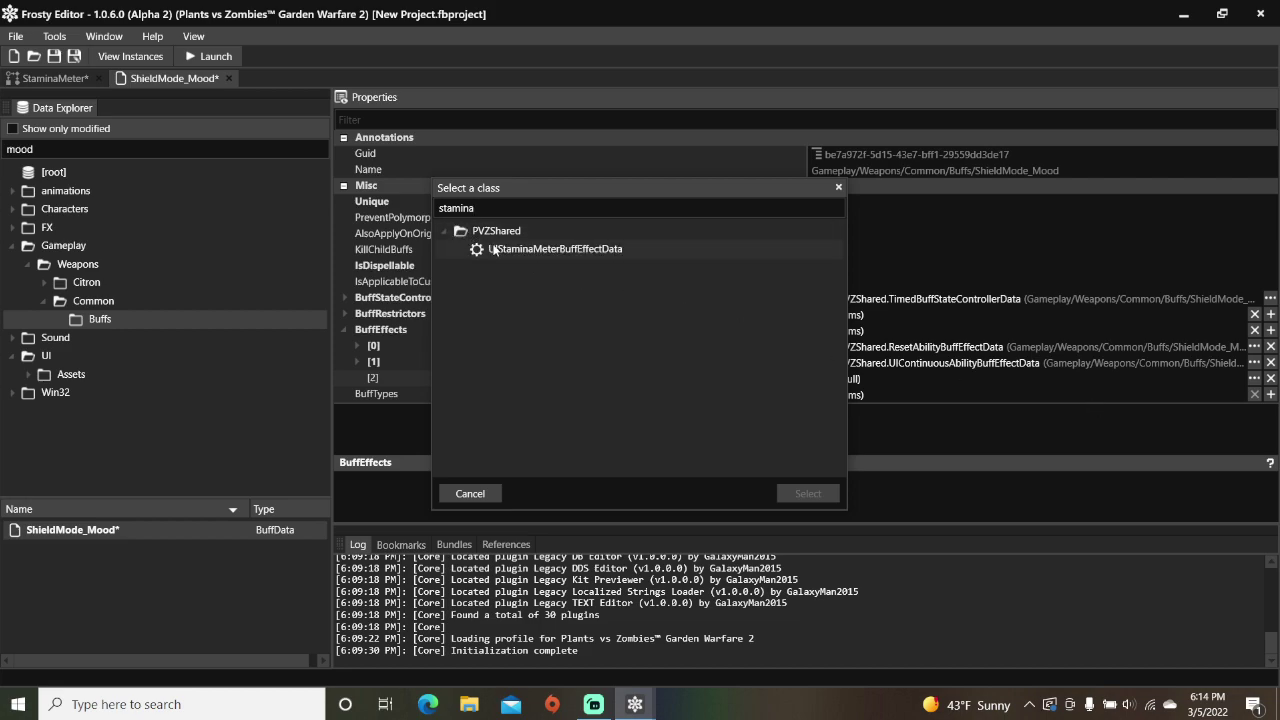
click(500, 250)
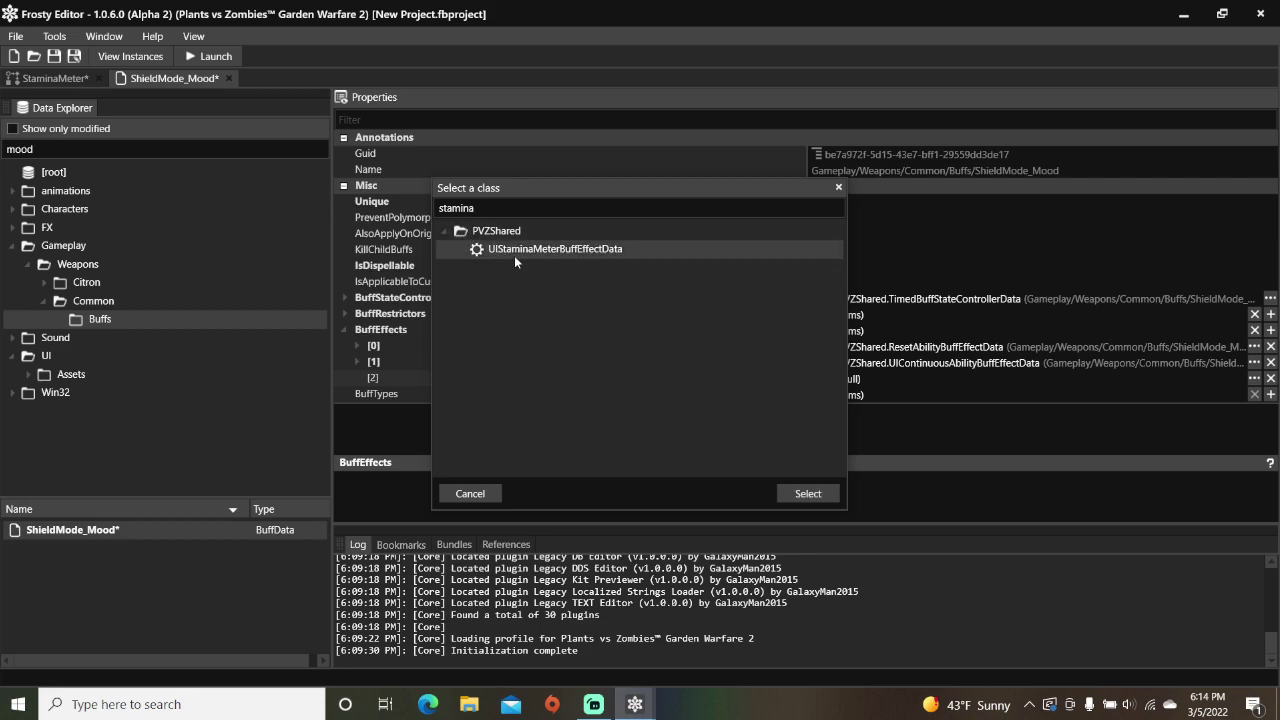
click(807, 493)
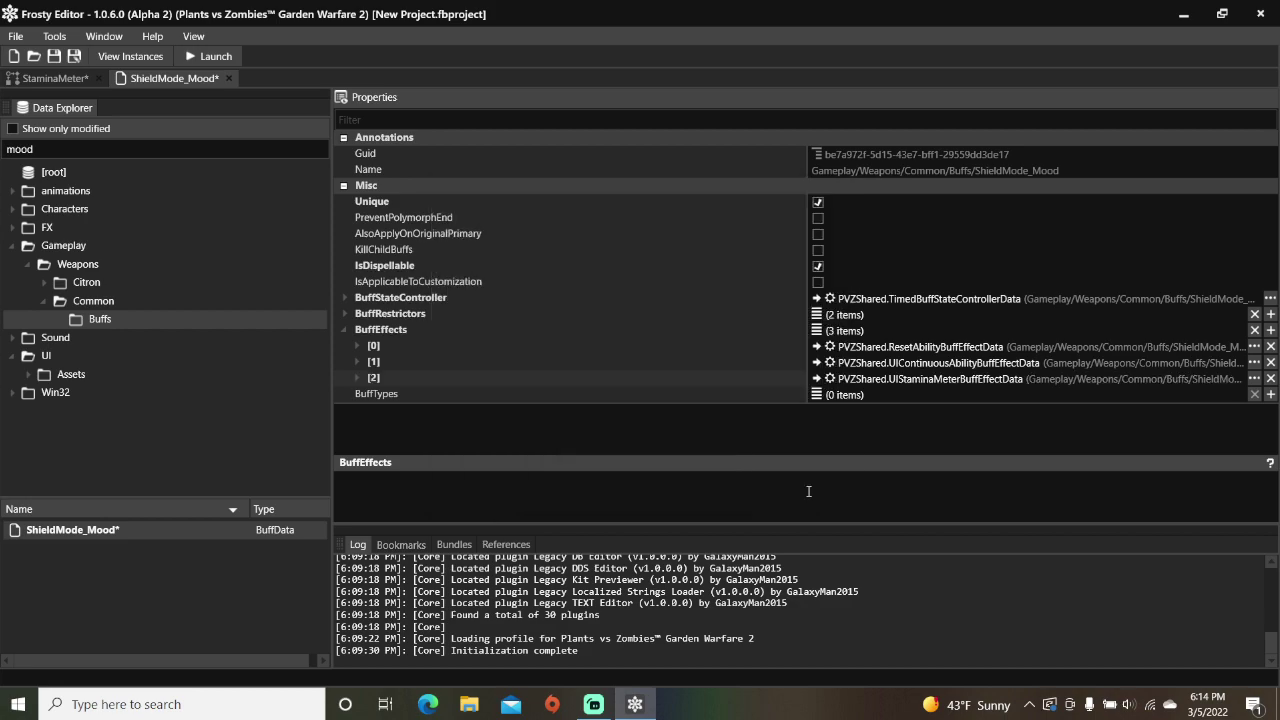
Step: Give BuffEffects [2] StaminaMeterName 'moodshield', MinPowerThreshold 0.1, MaxPowerThreshold 1, and ControlsVisibility on
click(358, 377)
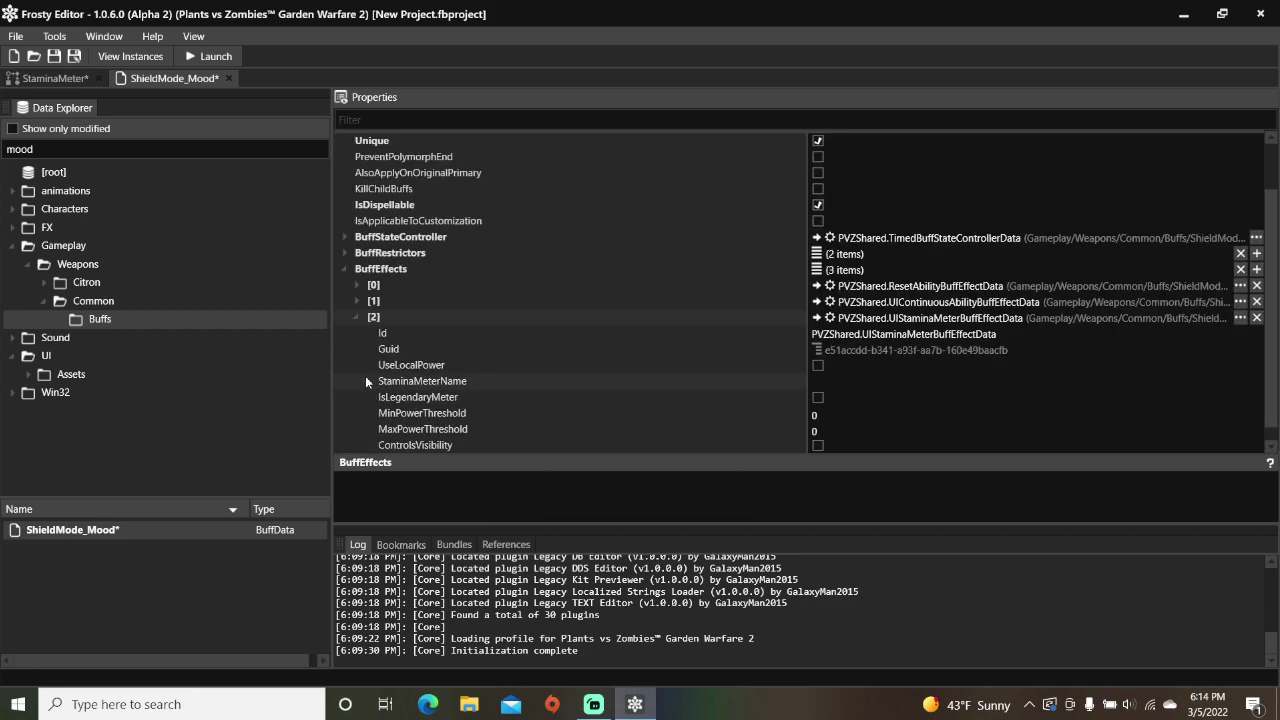
click(835, 379)
text(moodshield)
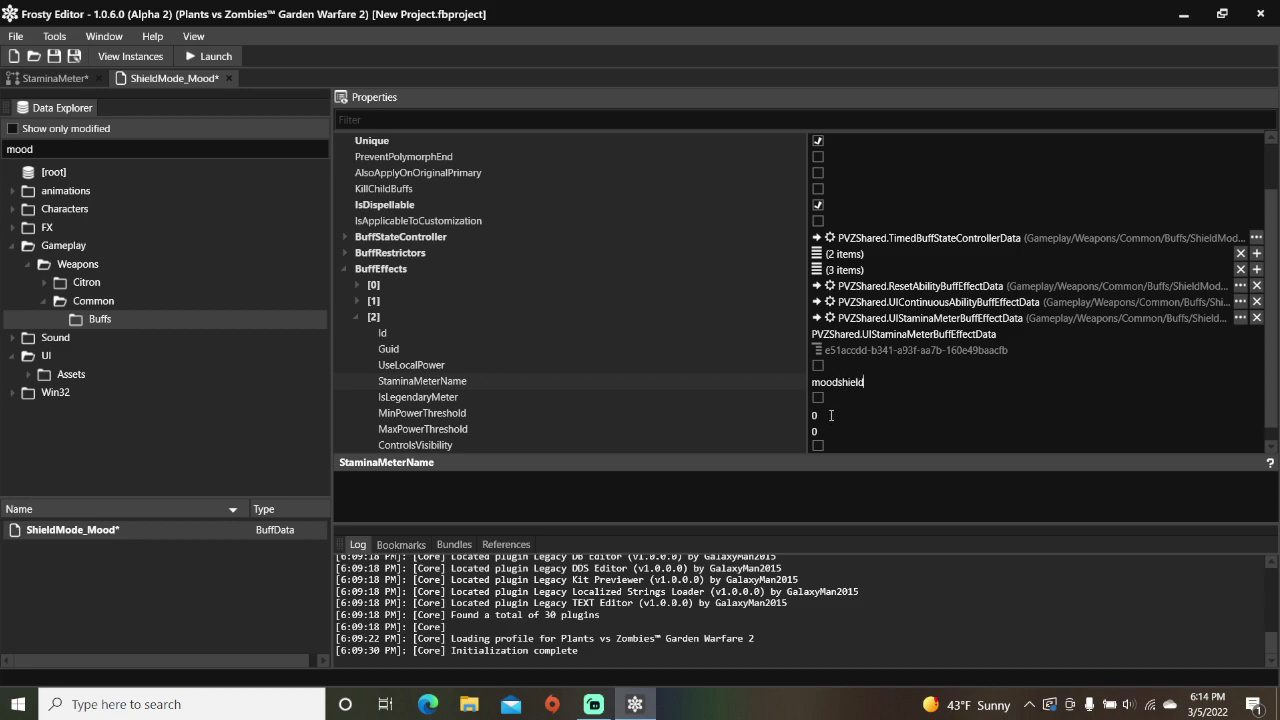
click(830, 418)
text(.1)
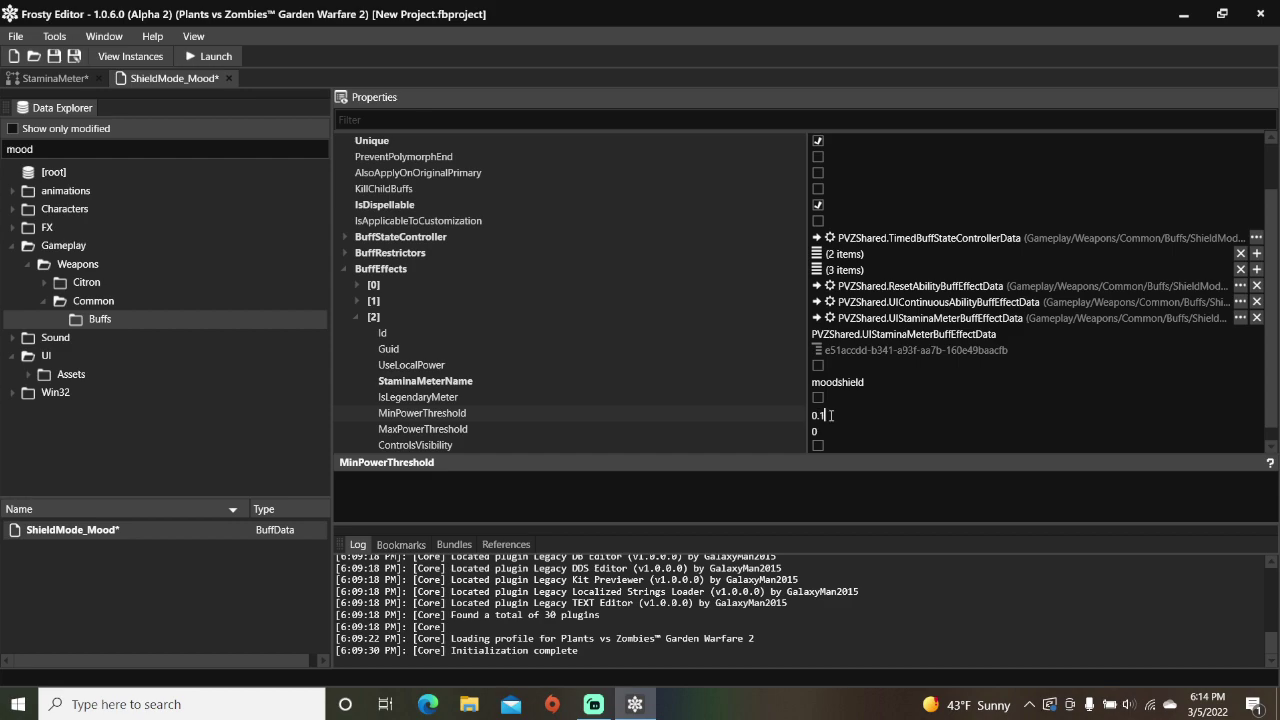
click(812, 432)
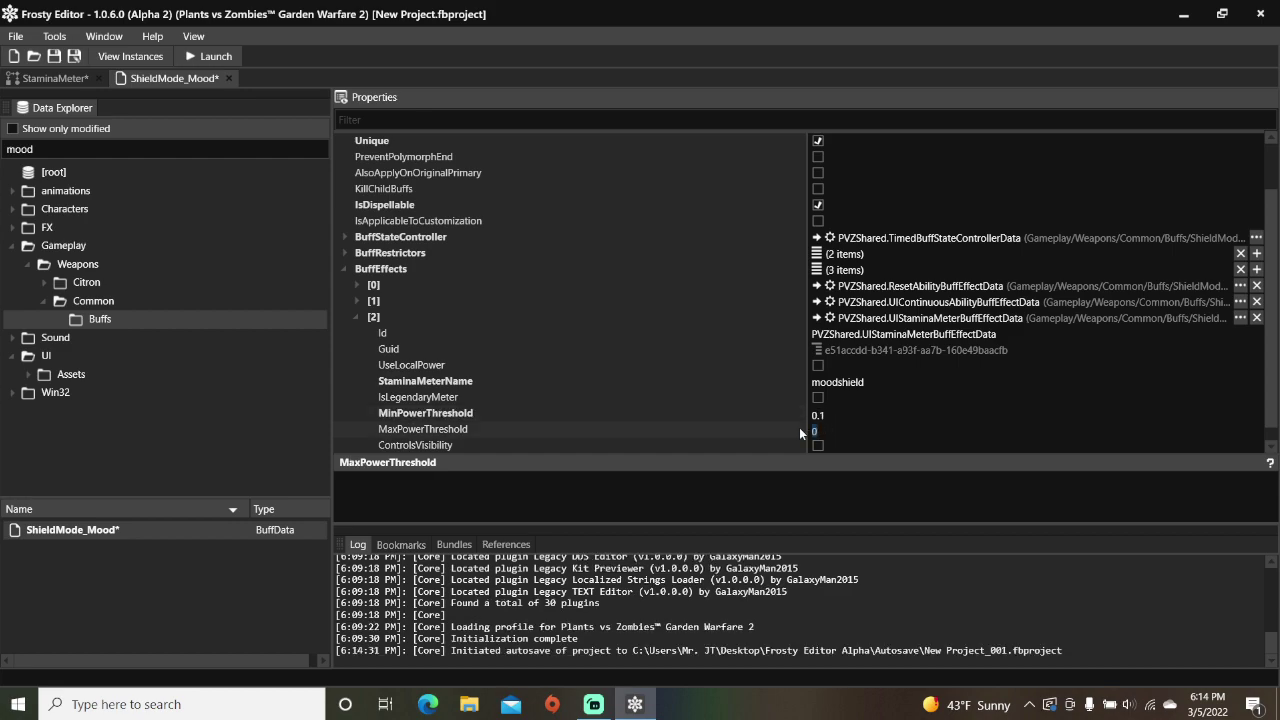
key(BackSpace)
text(1)
click(820, 444)
click(818, 446)
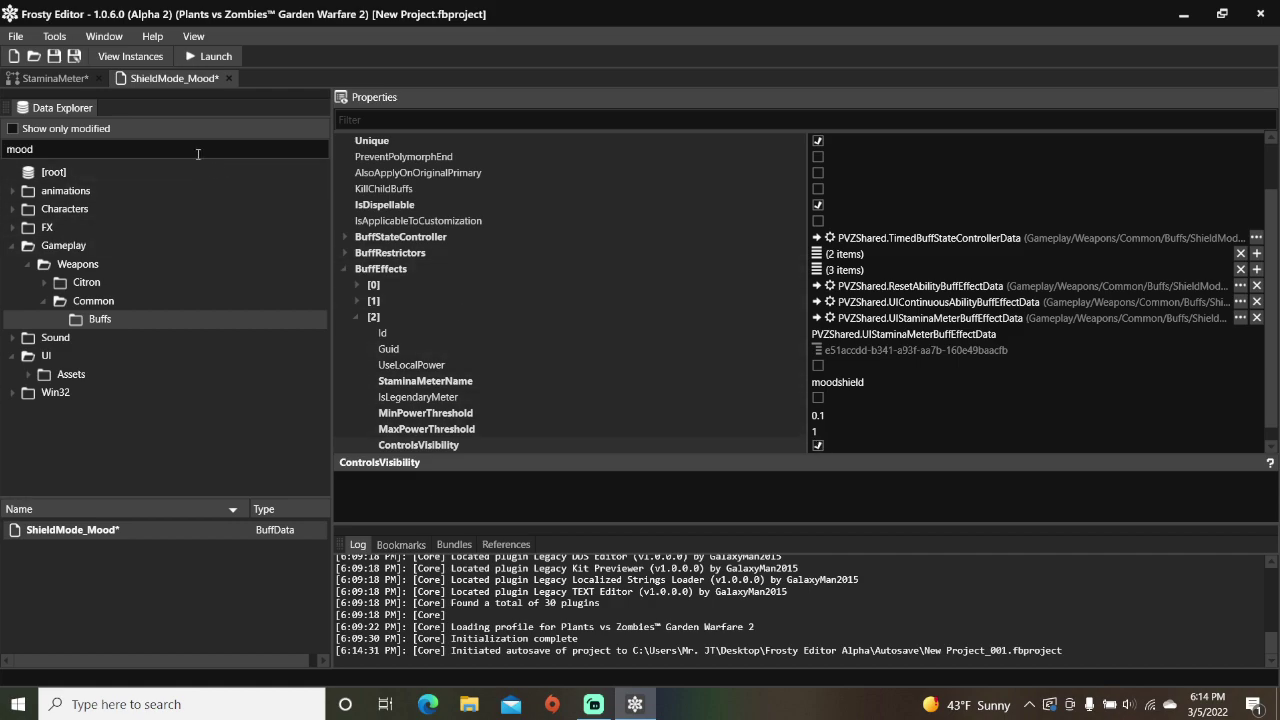
Step: Search 'megalaser', open HoverGoat_MegaLaser_Buff and copy its BuffStateController
drag(200, 152, 4, 166)
text(megalaser)
key(Return)
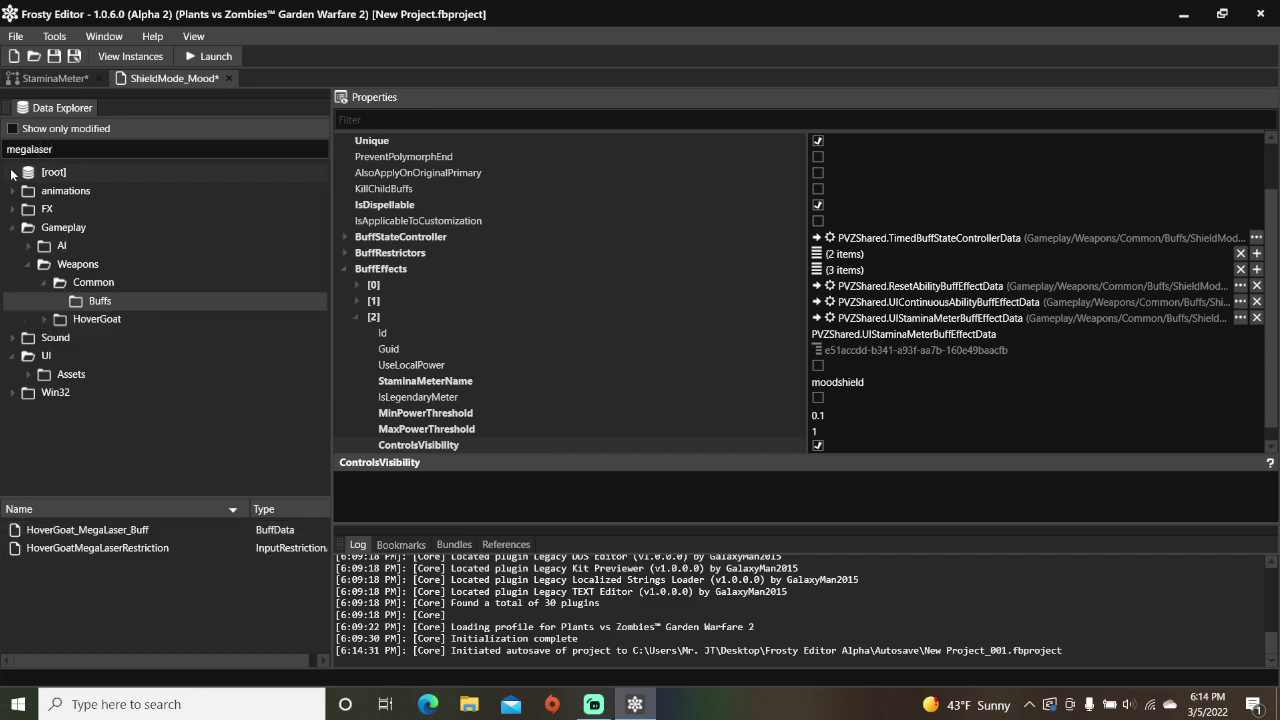
double_click(110, 531)
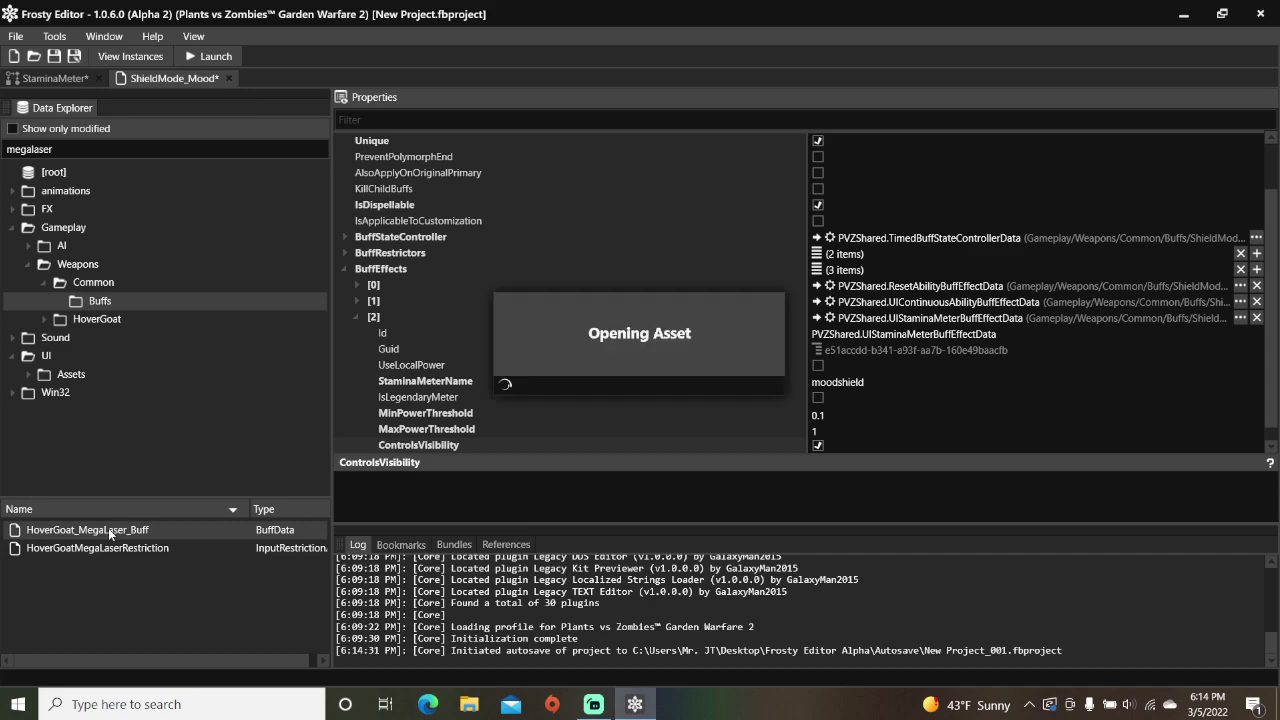
click(874, 300)
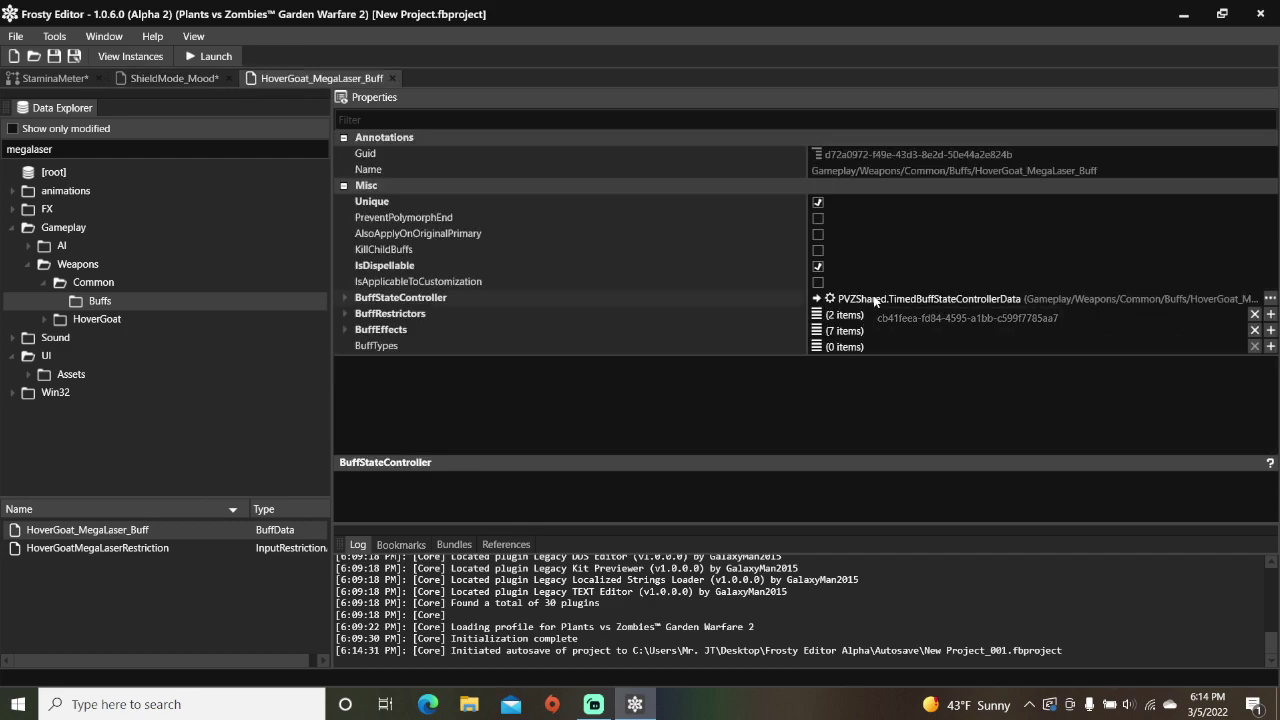
right_click(874, 300)
click(896, 306)
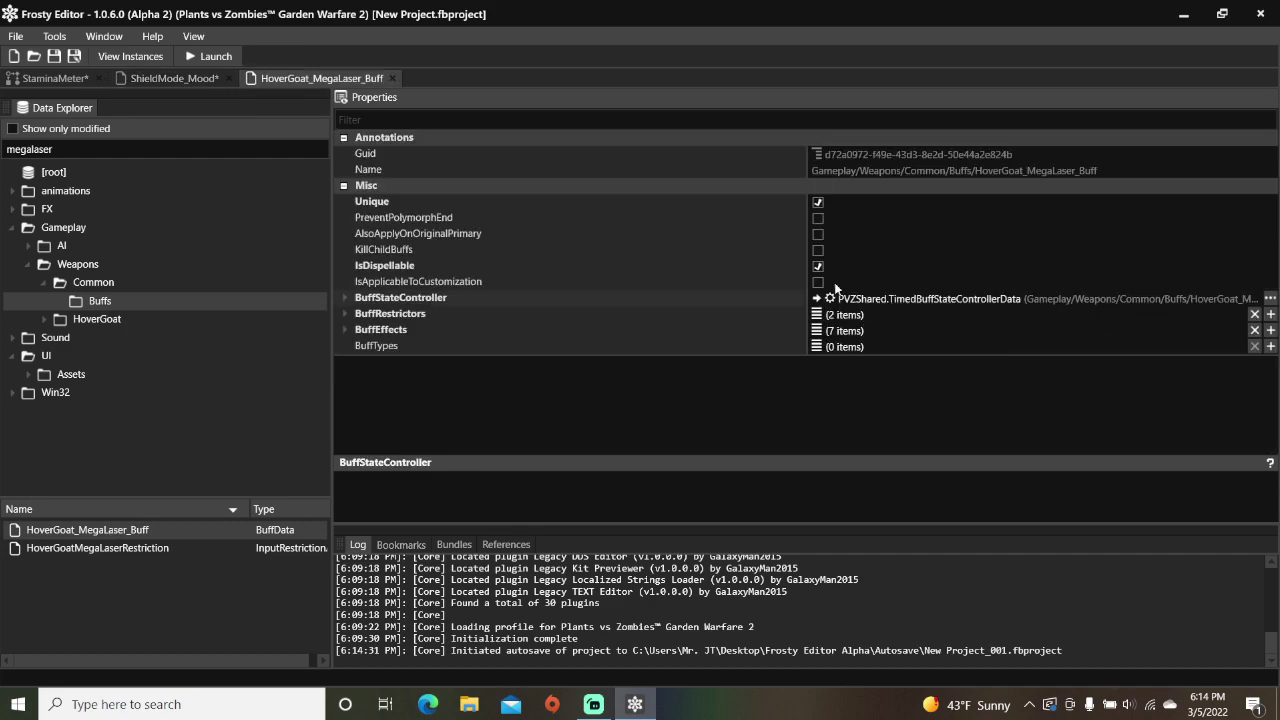
Step: Paste the copied buff state controller into ShieldMode_Mood's BuffStateController
click(183, 80)
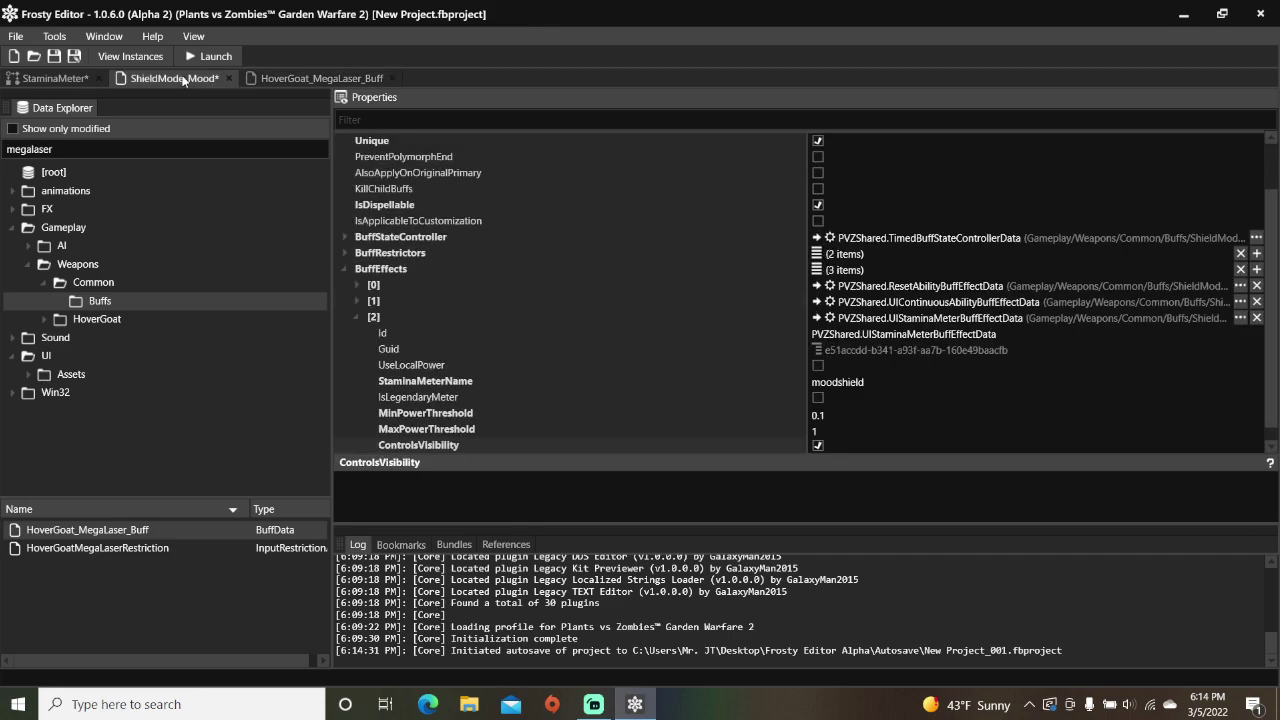
scroll(793, 299, up, 1)
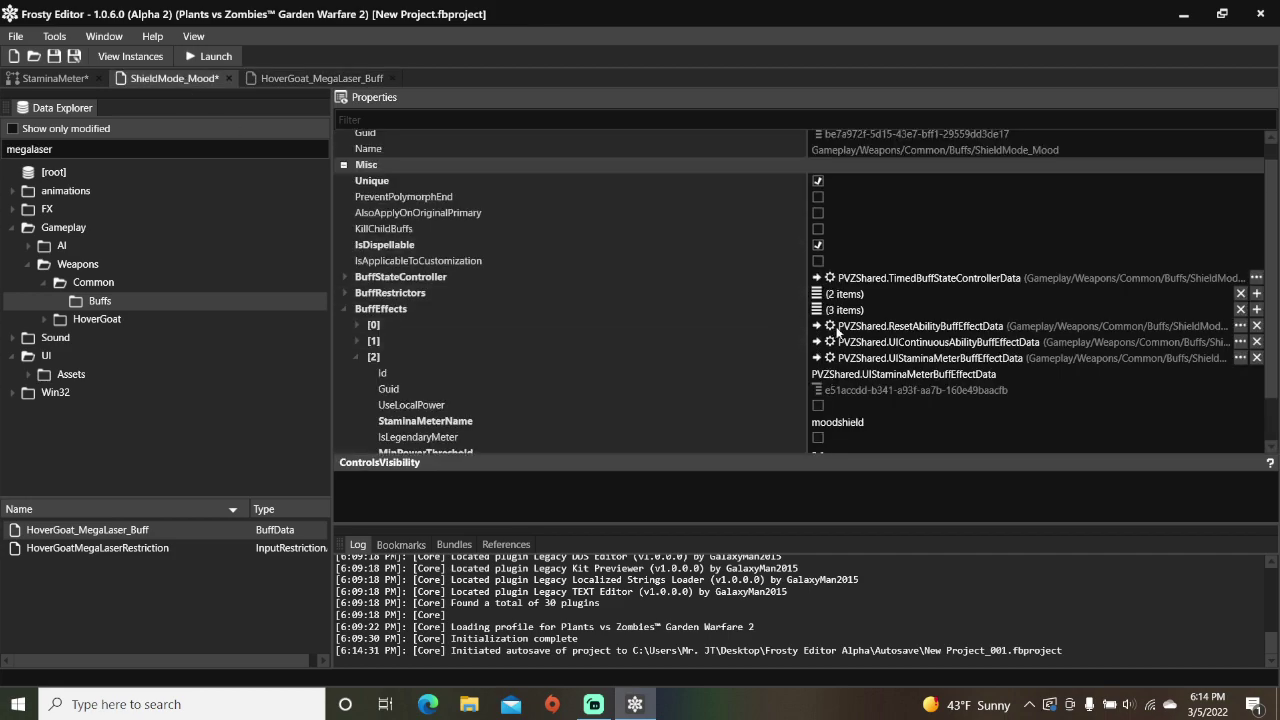
right_click(918, 278)
click(961, 304)
Step: Give ShieldMode_Mood's BuffStateController a BaseDecayRate of 14 and SubsequentDurationConsumption of 0
click(346, 277)
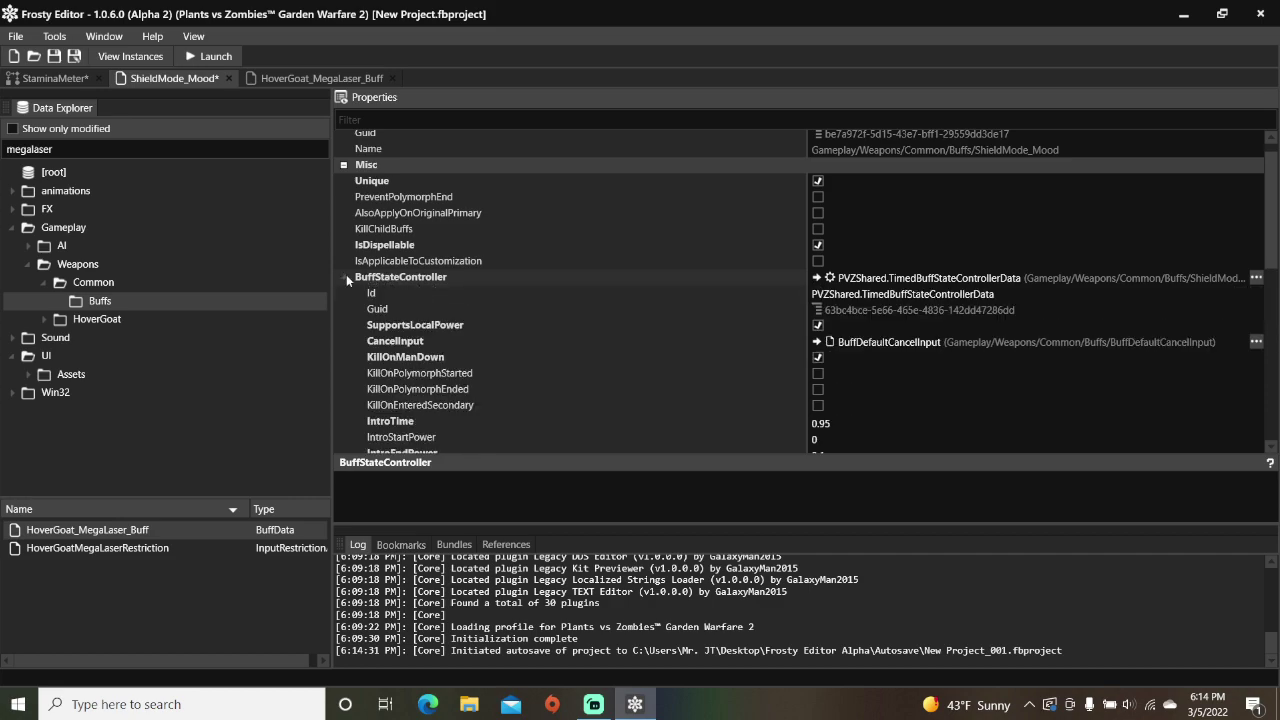
scroll(712, 365, down, 3)
scroll(708, 360, down, 2)
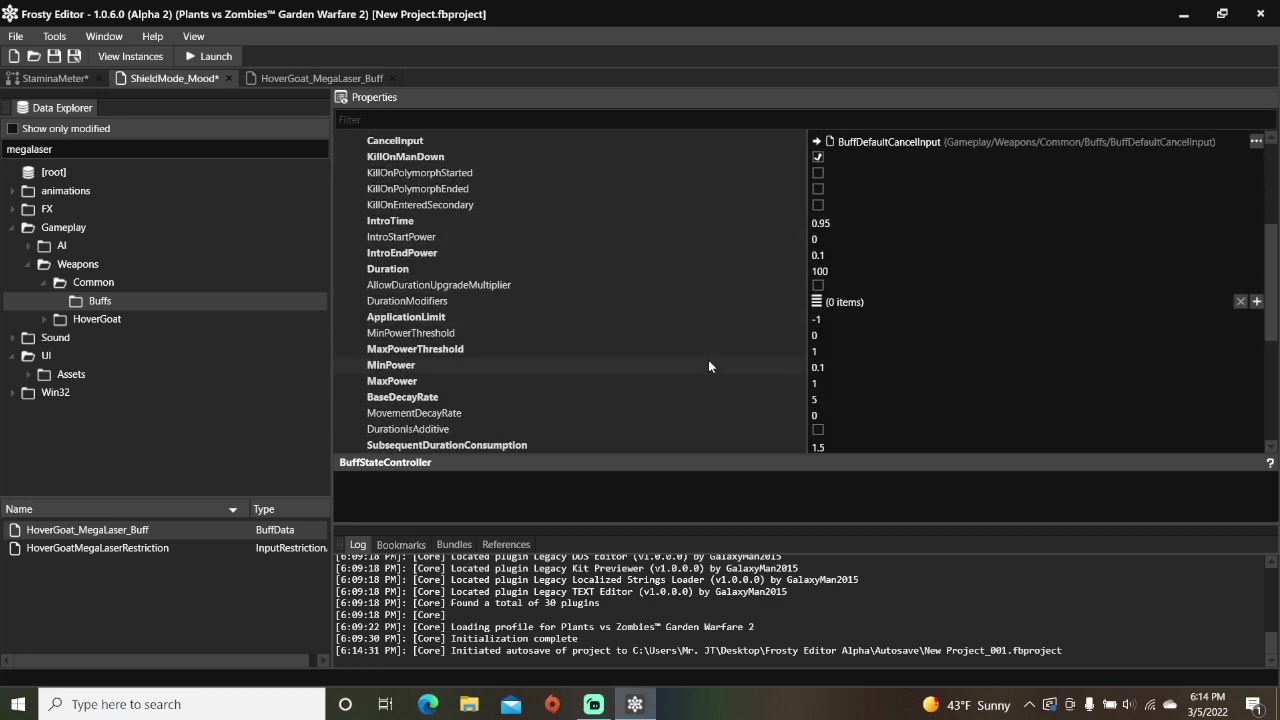
scroll(708, 362, down, 1)
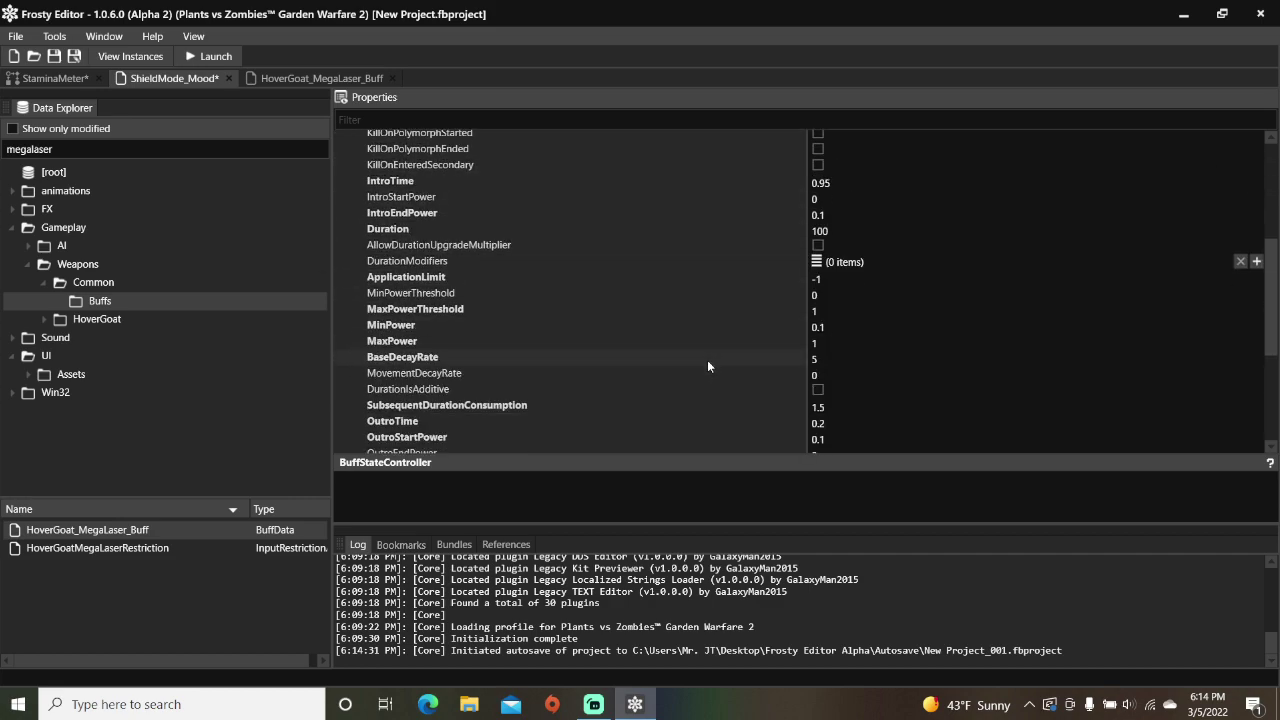
click(803, 358)
scroll(801, 350, down, 1)
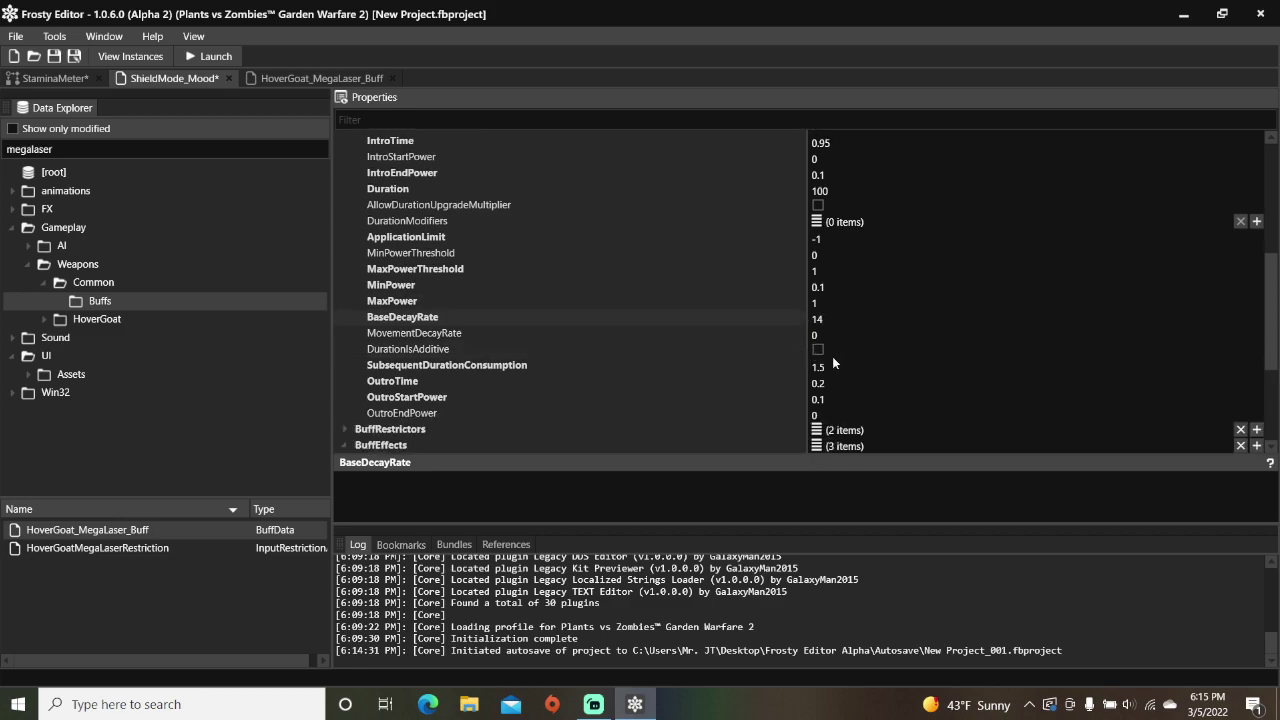
click(800, 368)
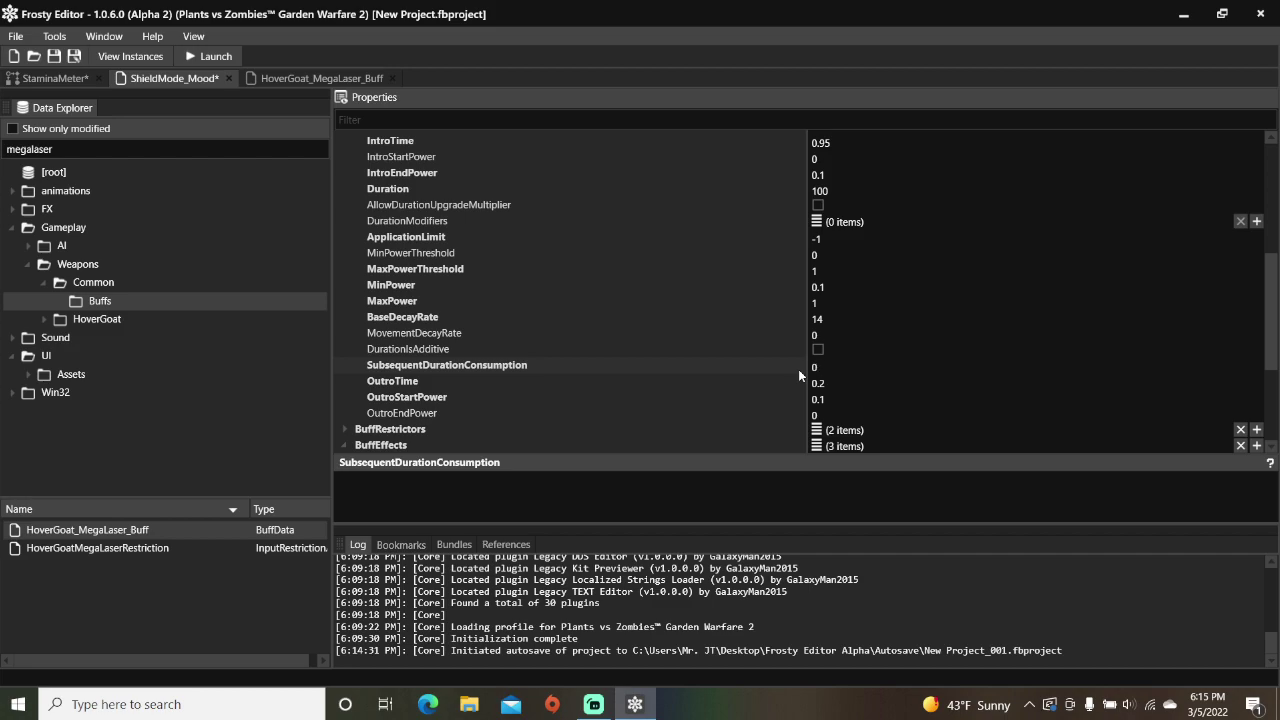
key(ctrl+s)
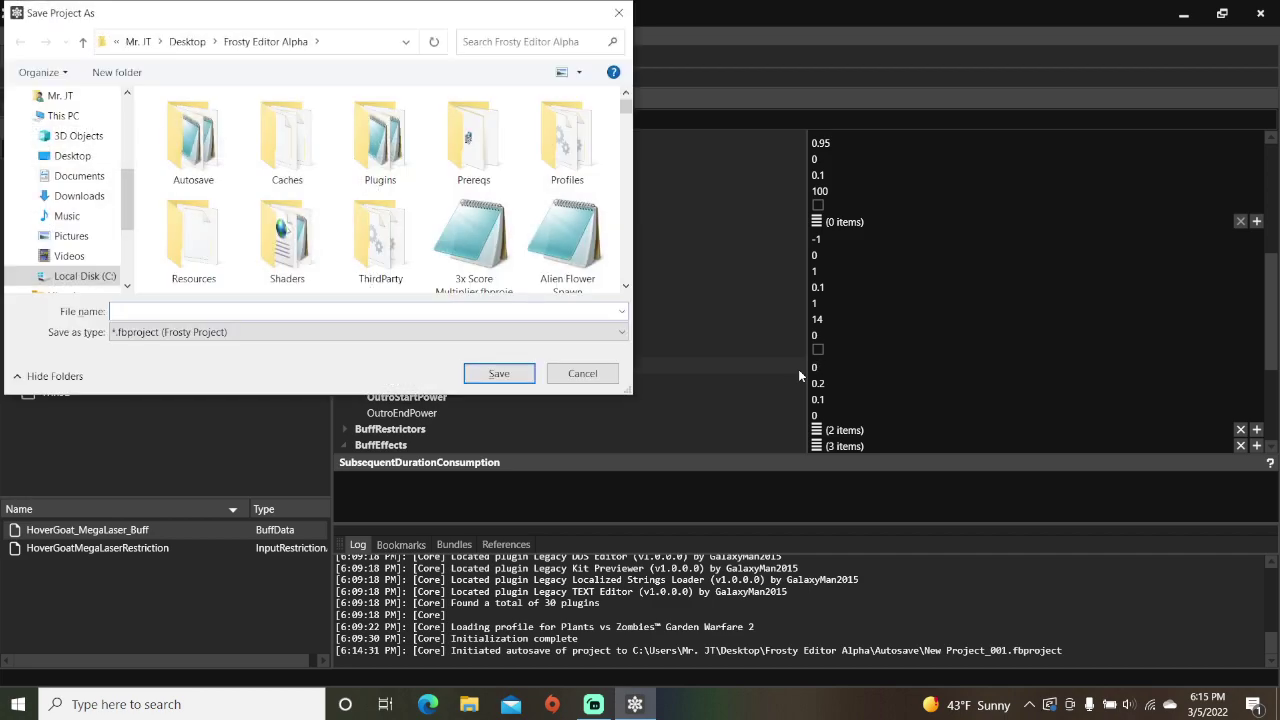
Step: Save the project as Mood Shield Stamina Meter.fbproject and launch Garden Warfare 2
text(Mood Shield Stamina Meter)
click(505, 373)
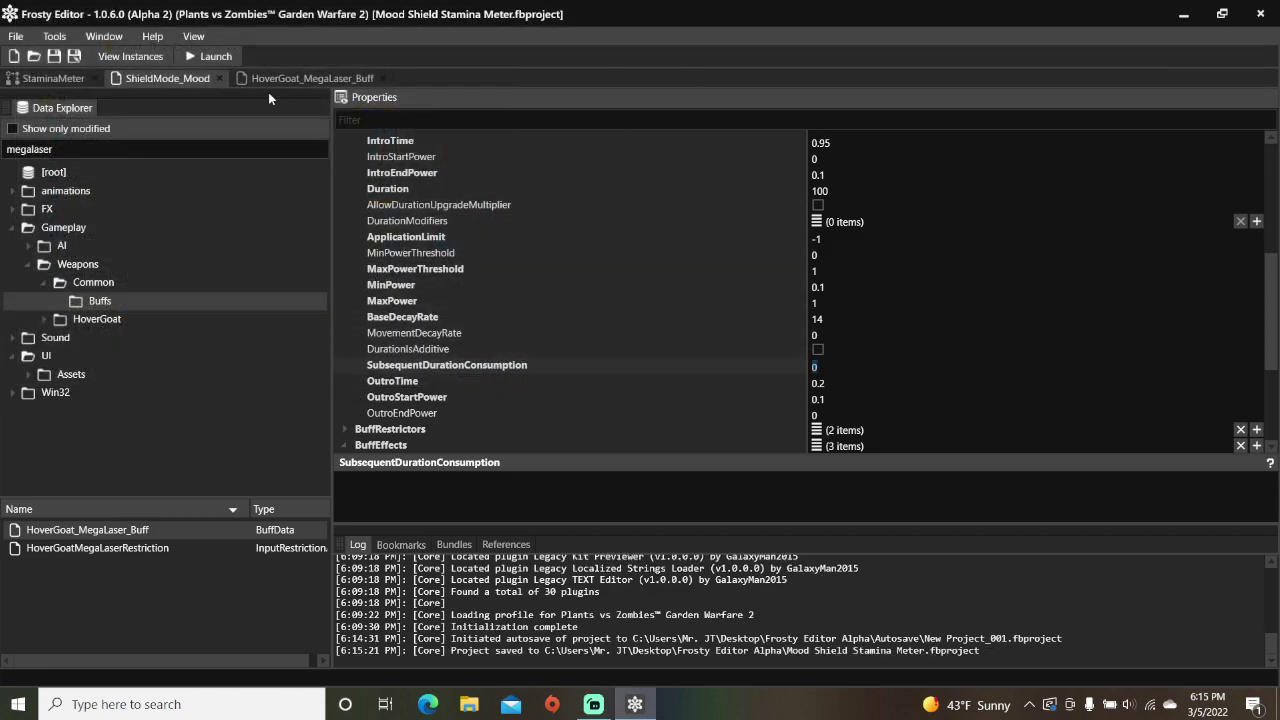
click(224, 55)
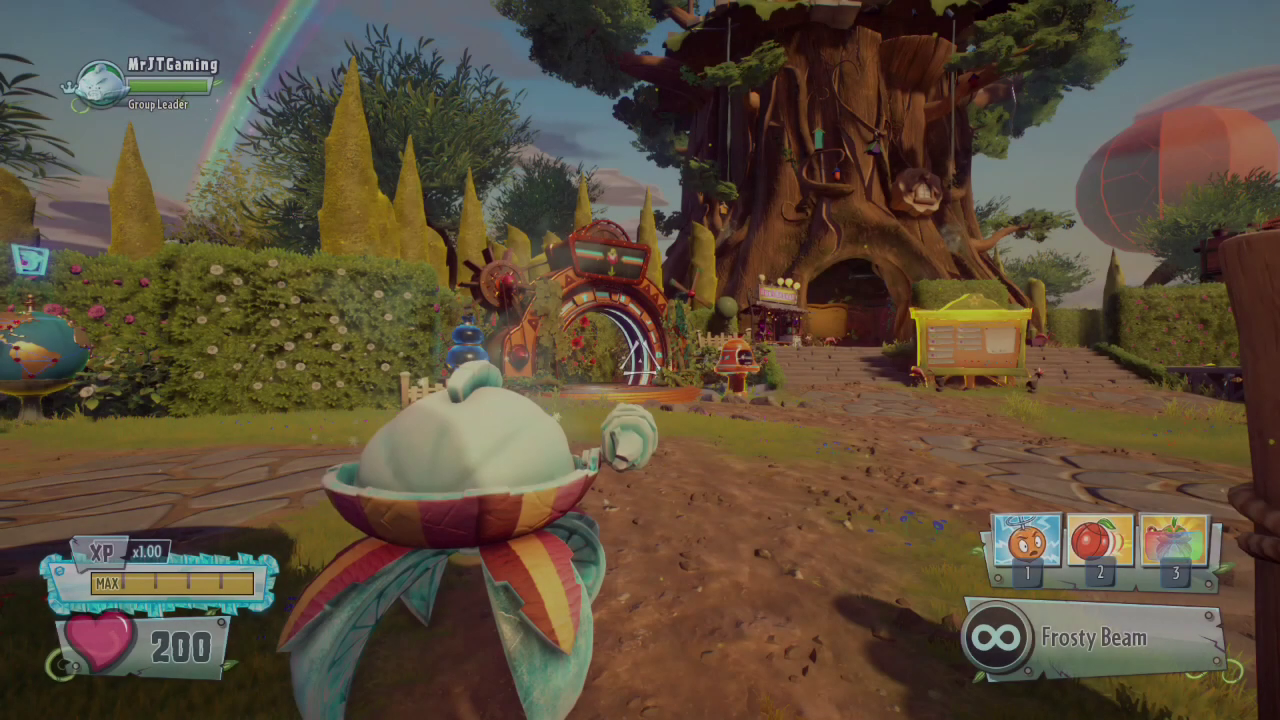
Step: Raise Frozen Citron's shield and walk to the garage while the Mood Shield meter drains
key(shift)
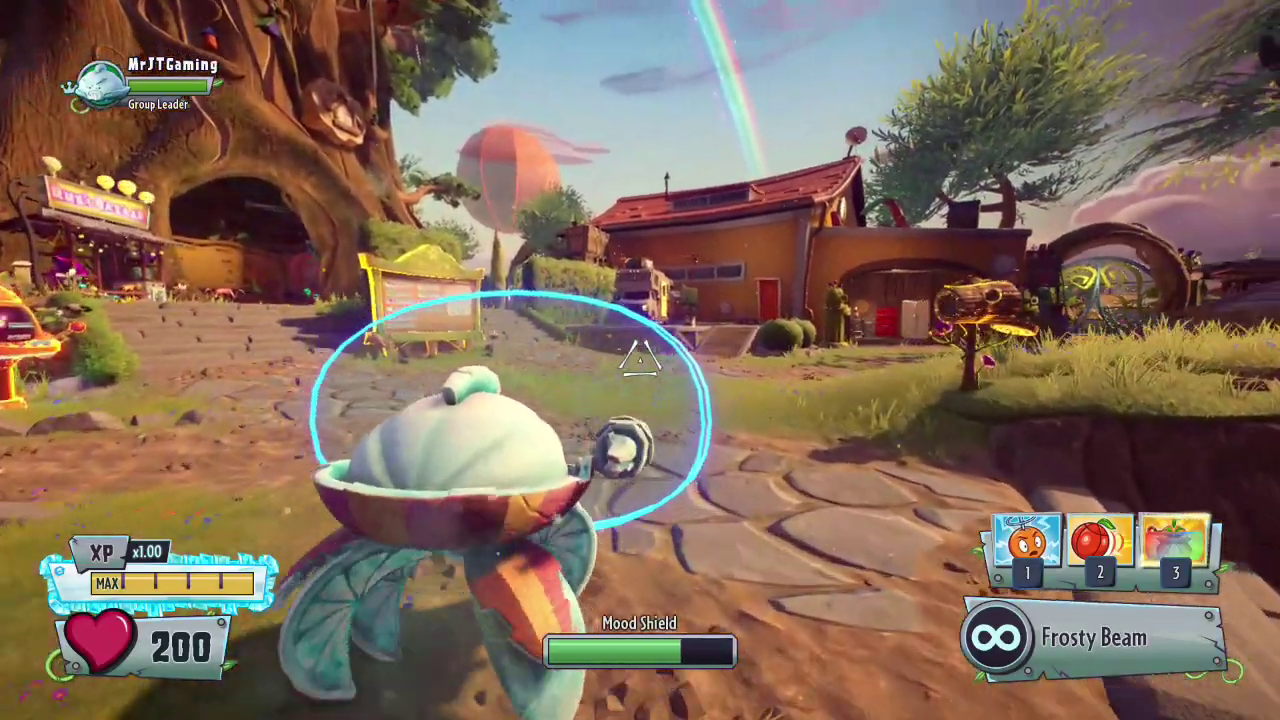
key(w)
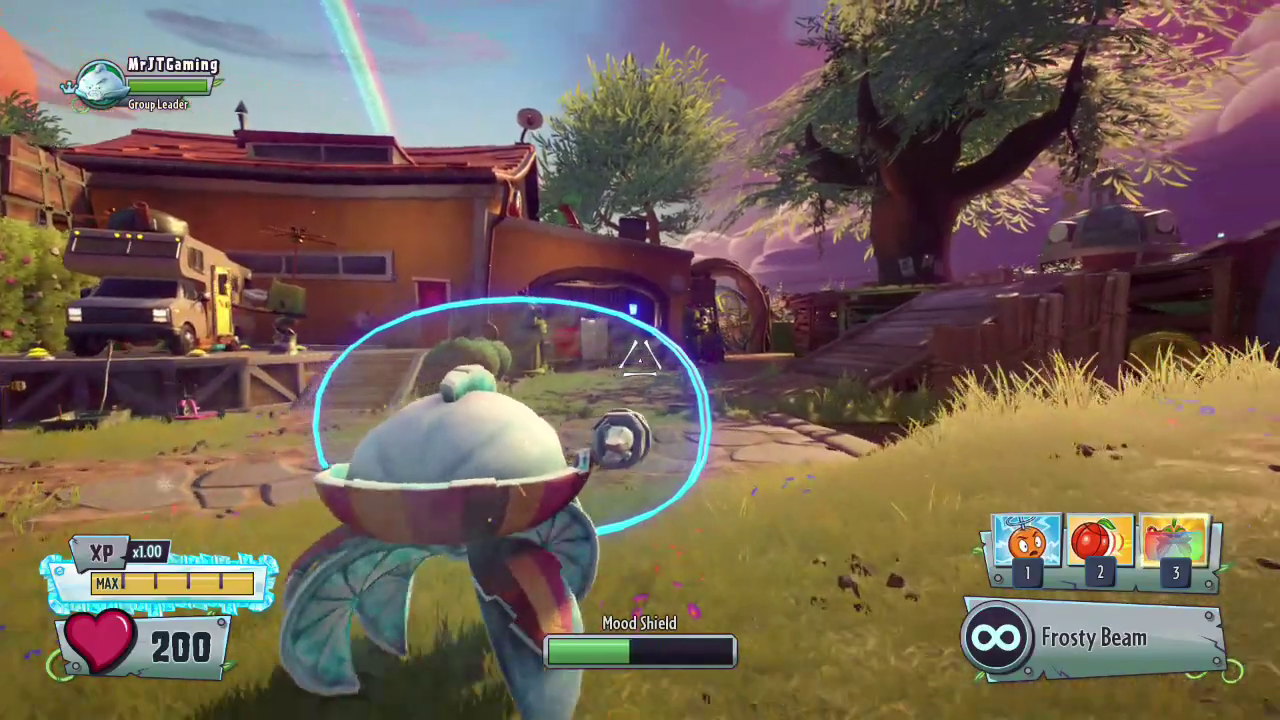
key(w)
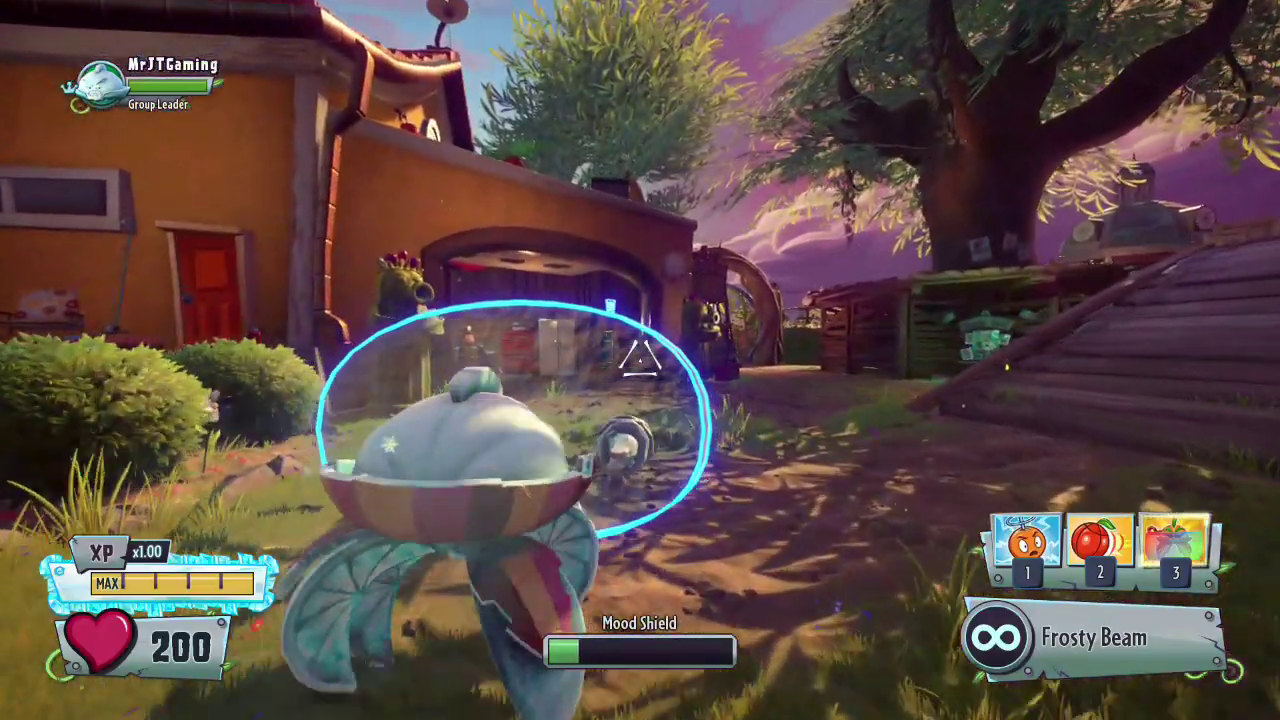
key(w)
key(w)
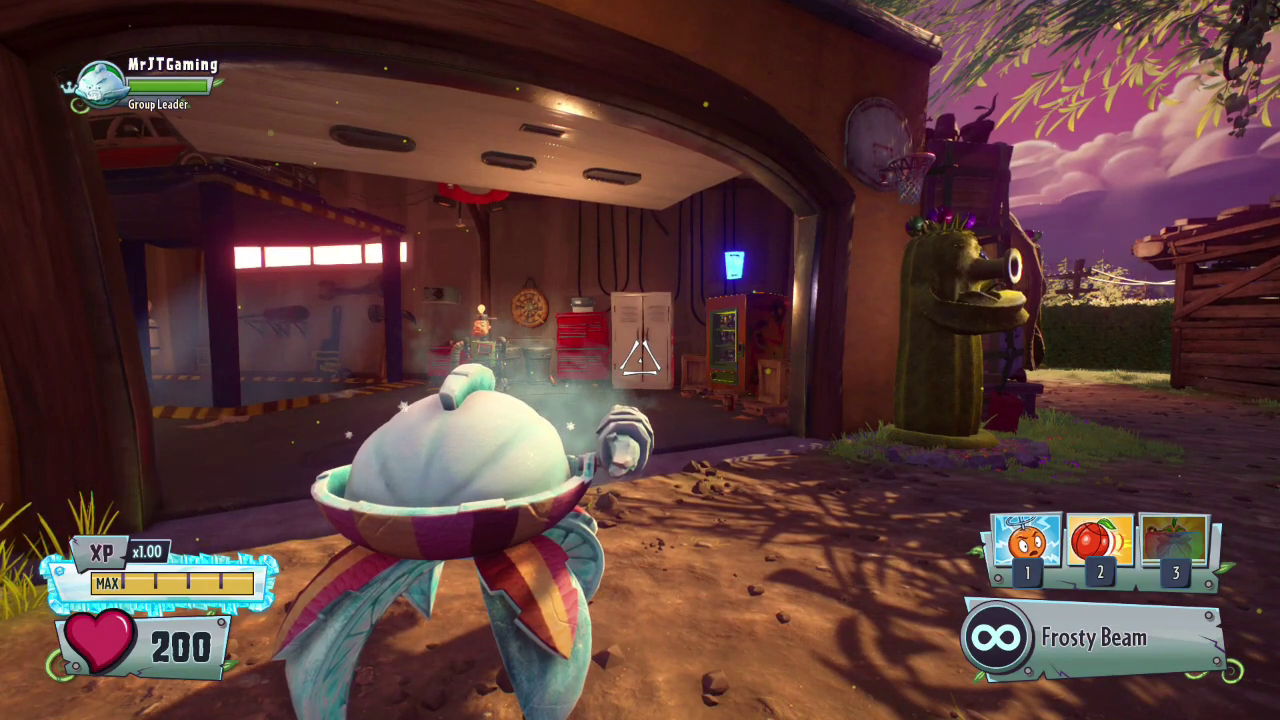